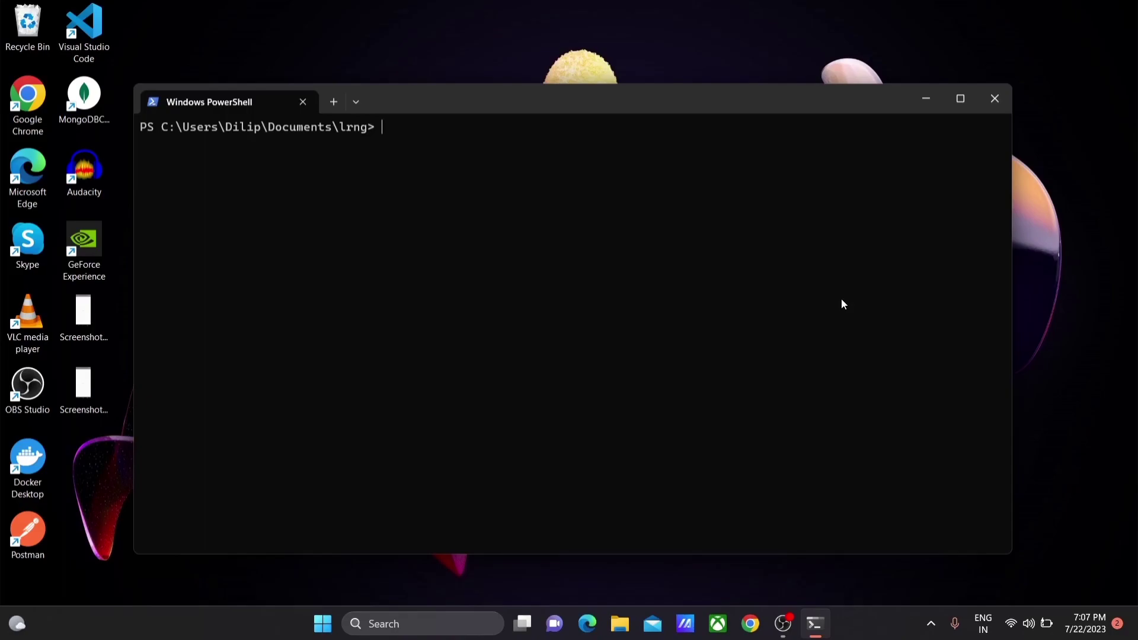
text(np)
text(m crea)
text(tevit)
text(e@l)
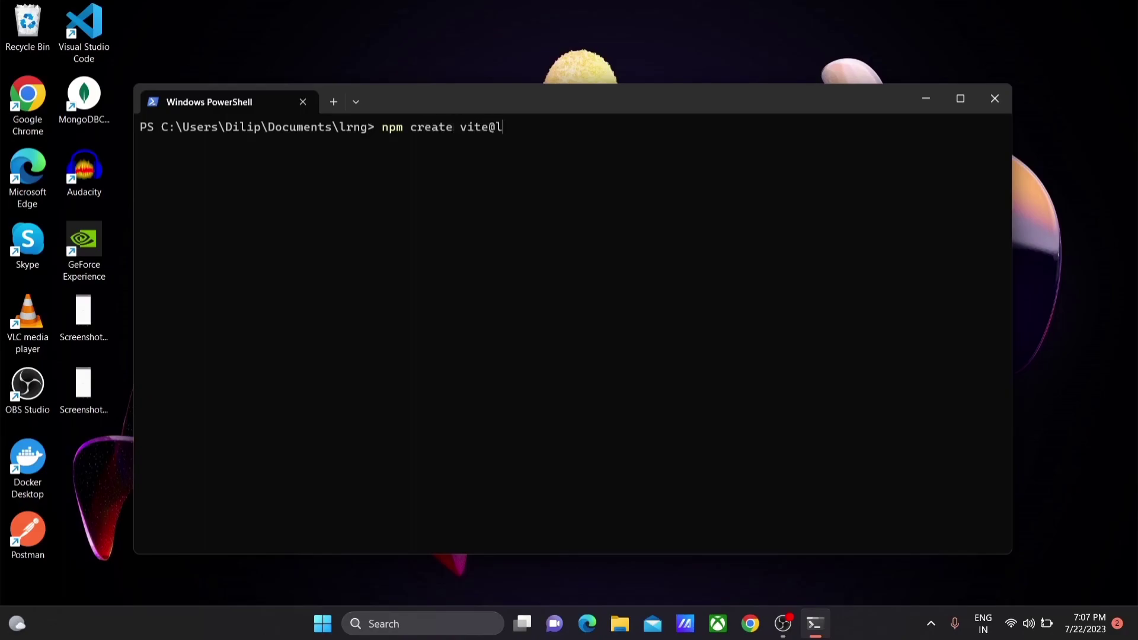
text(atest)
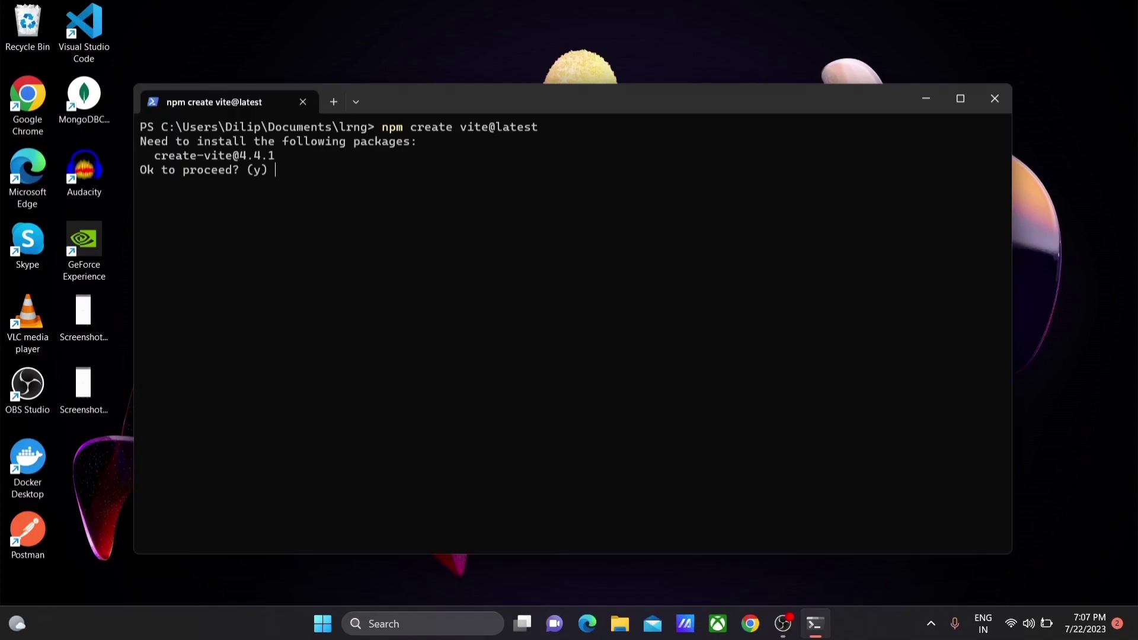
text(y)
Run npm create vite@latest to create project 'chakra-ui' with React and JavaScript
key(Return)
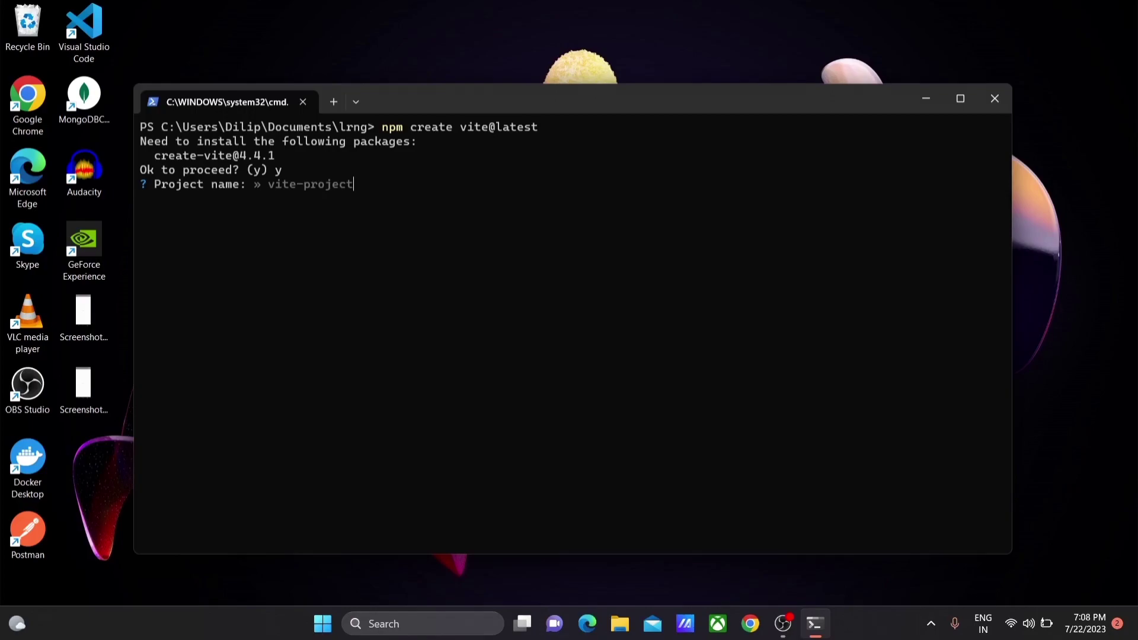
text(chak)
text(ra)
text(-ui)
key(Return)
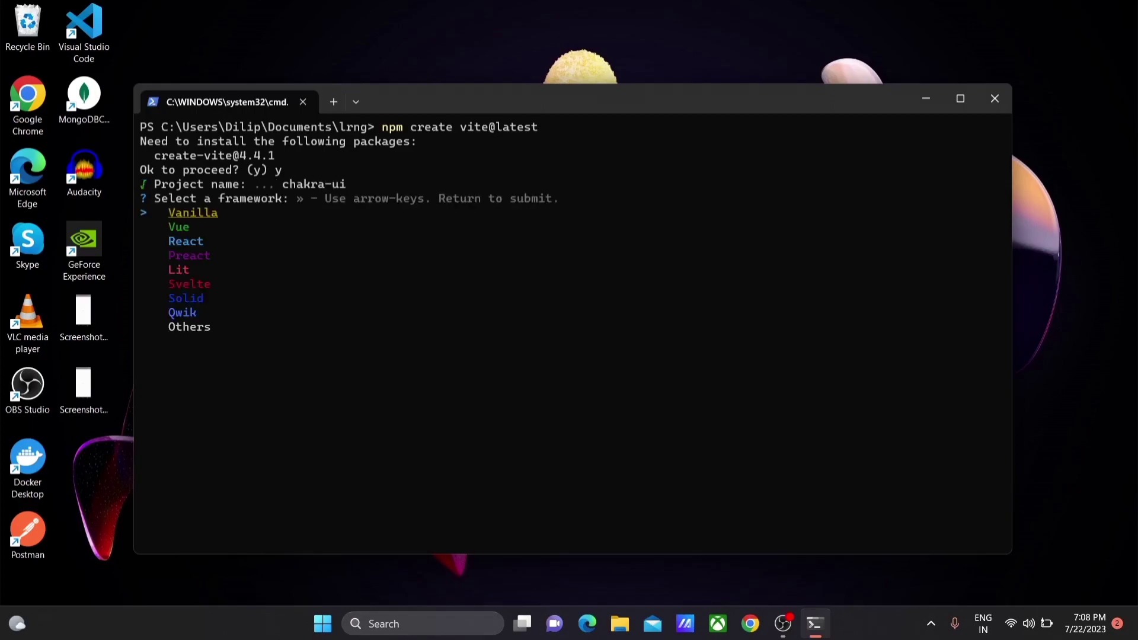
key(Down)
key(Down)
key(Return)
key(Down)
key(Down)
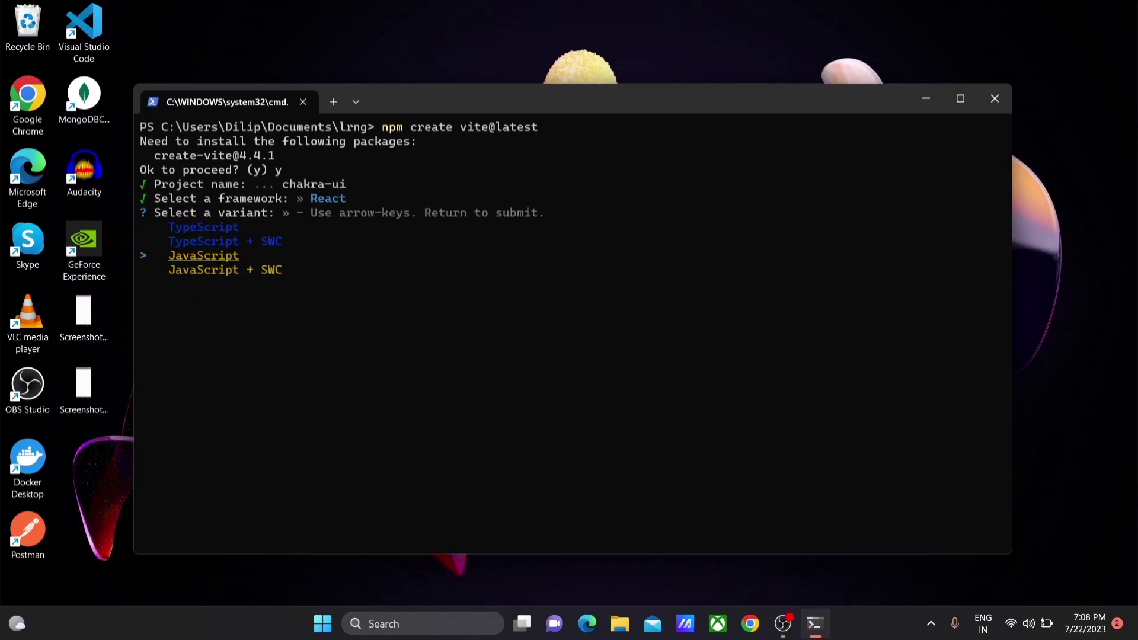
key(Return)
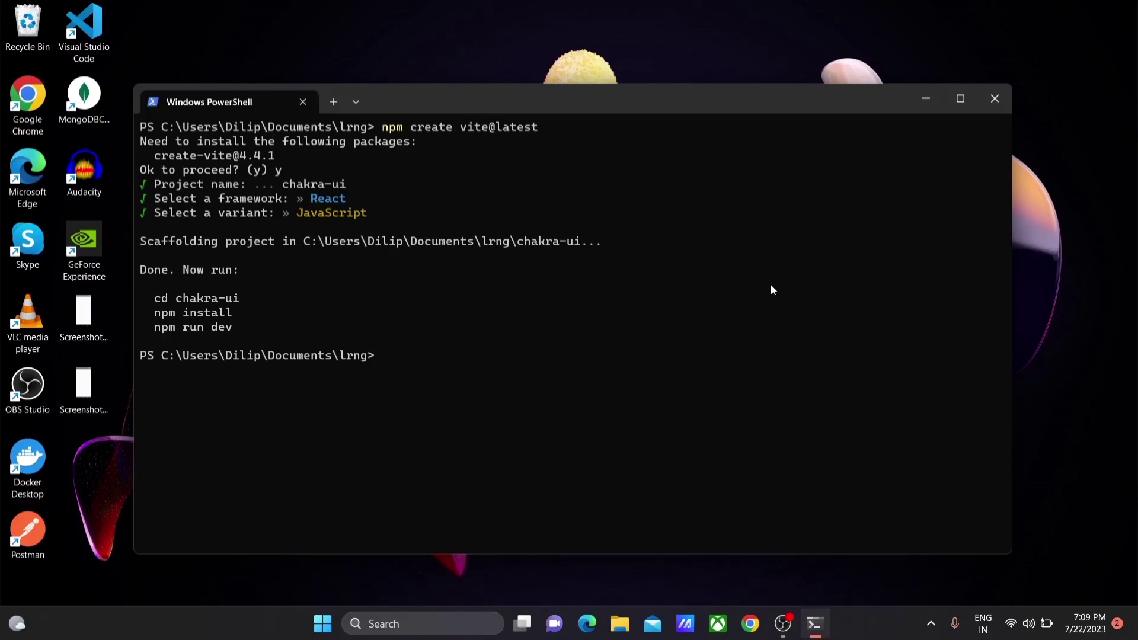
text(c)
text(d )
text(cha)
Change into the chakra-ui folder and open it in VS Code with 'code .'
key(Tab)
key(Return)
text(co)
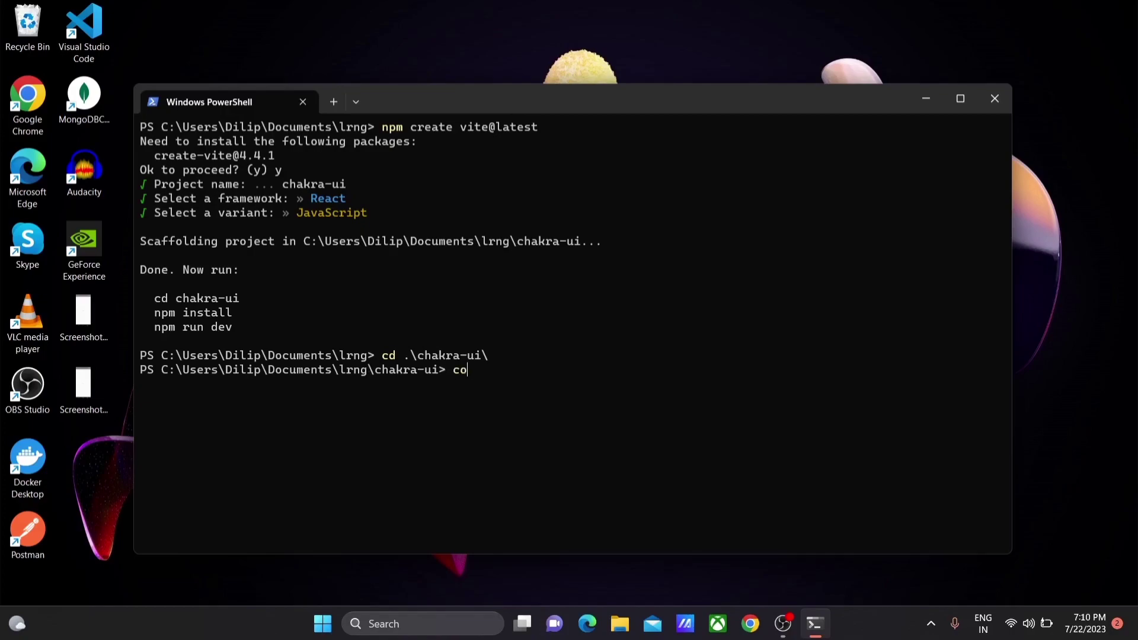
text(de)
key(Return)
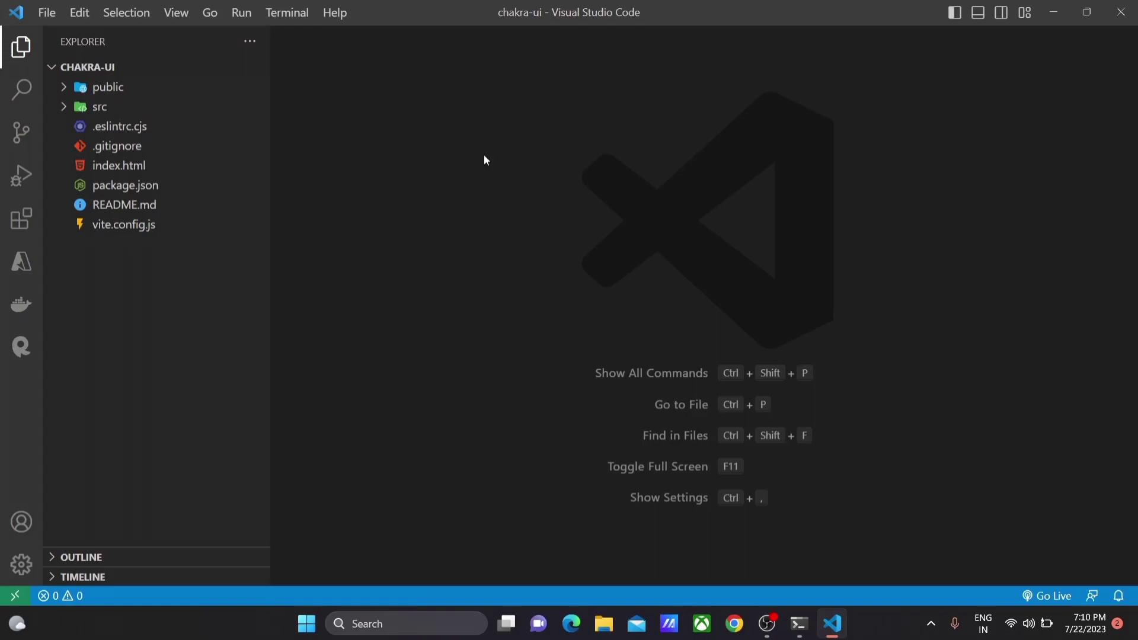
Open the Installation guide from Get Started on chakra-ui.com in Chrome
key(alt+Tab)
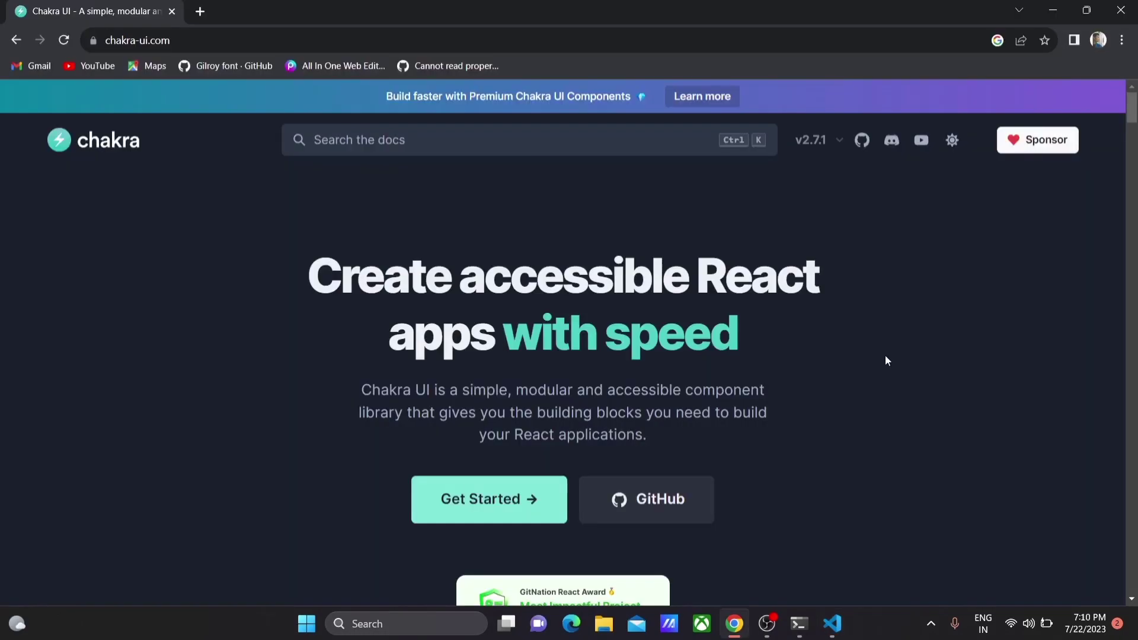
click(484, 499)
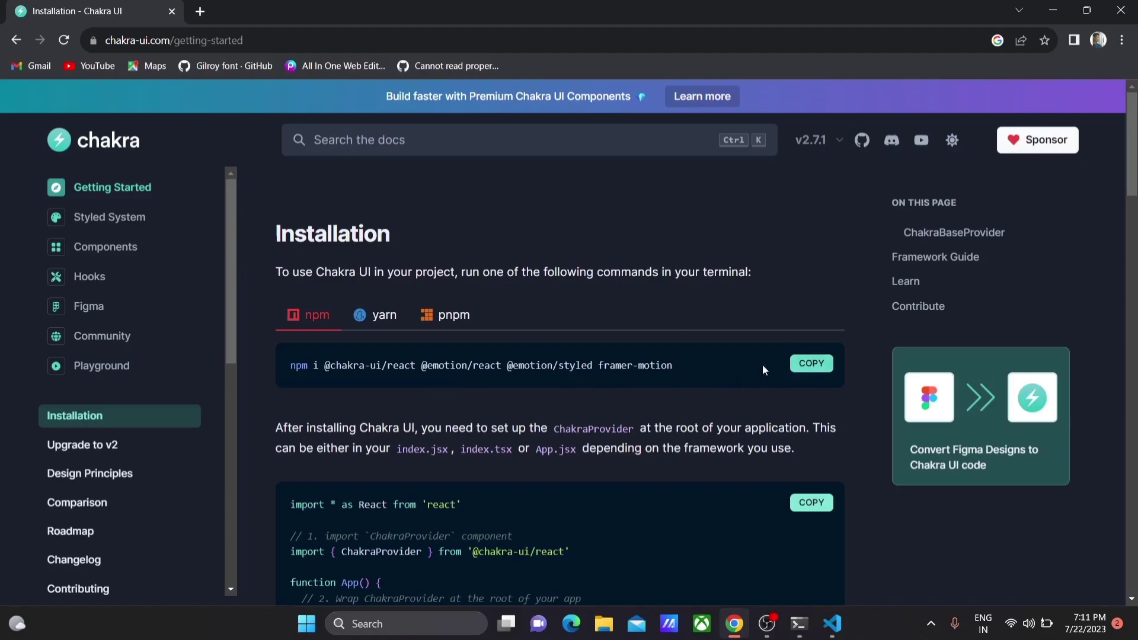
Copy the Chakra UI npm install command and run it in the VS Code terminal
click(812, 366)
mouse_move(832, 623)
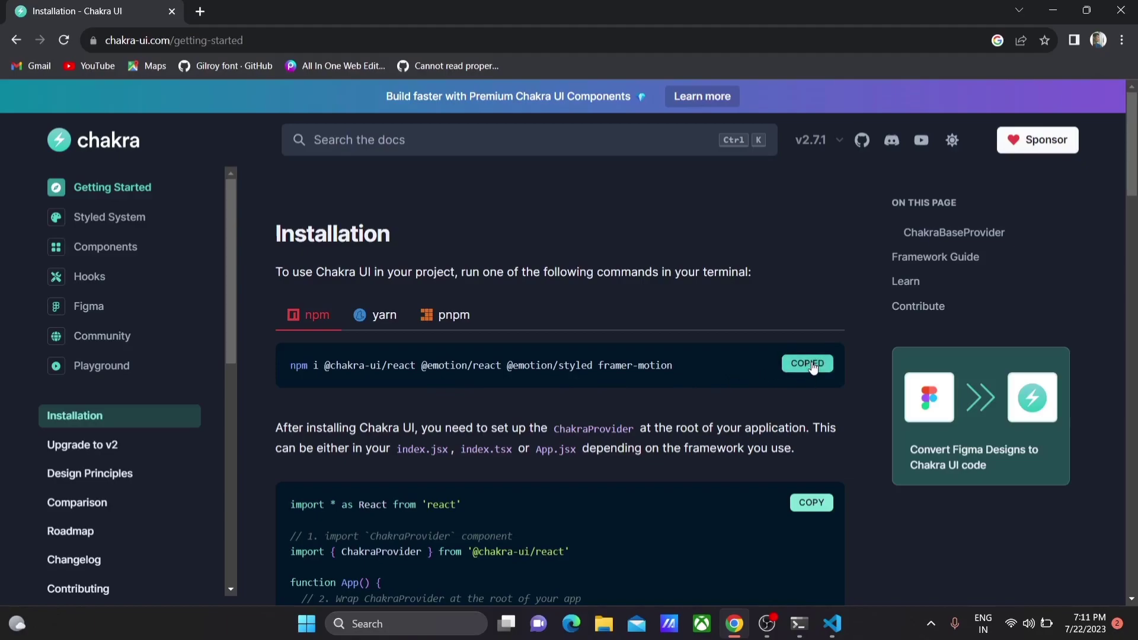
click(832, 625)
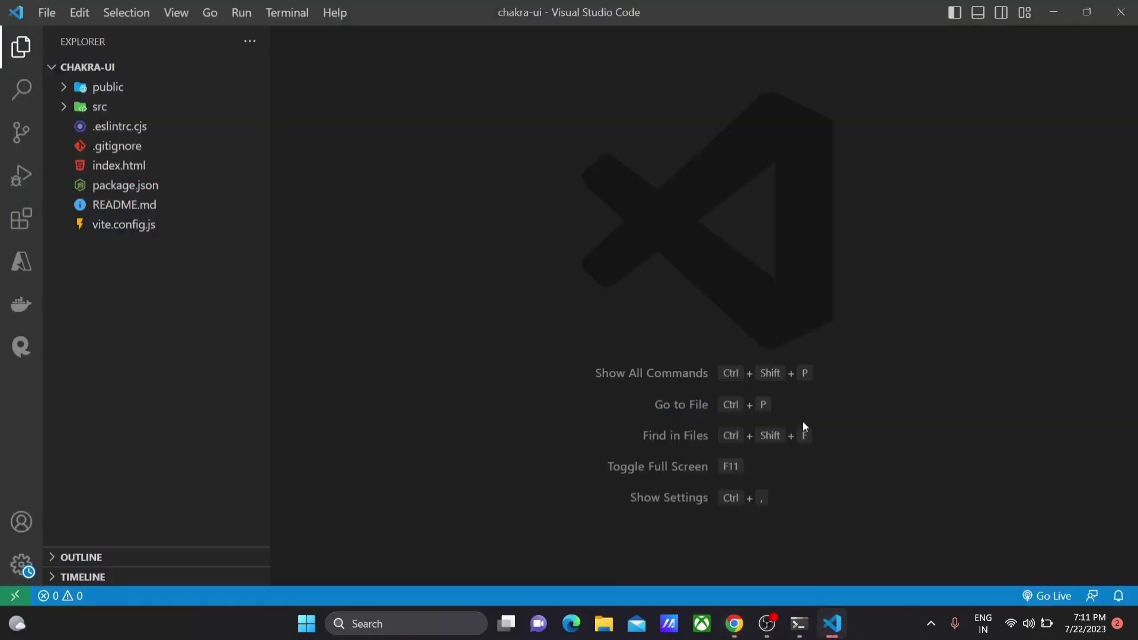
key(ctrl+grave)
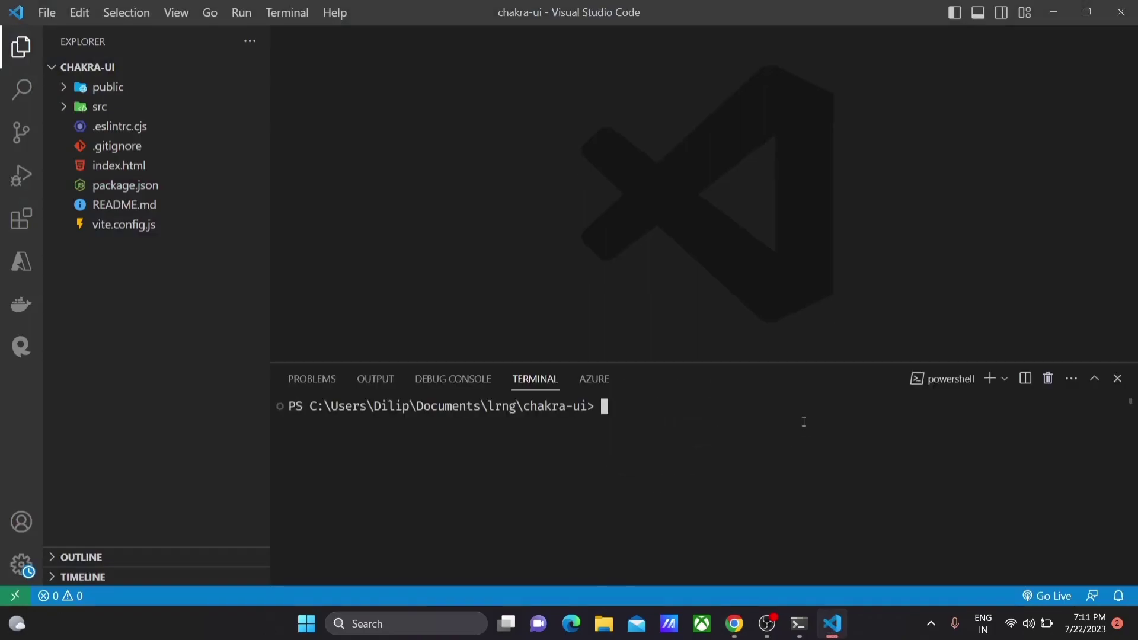
key(ctrl+v)
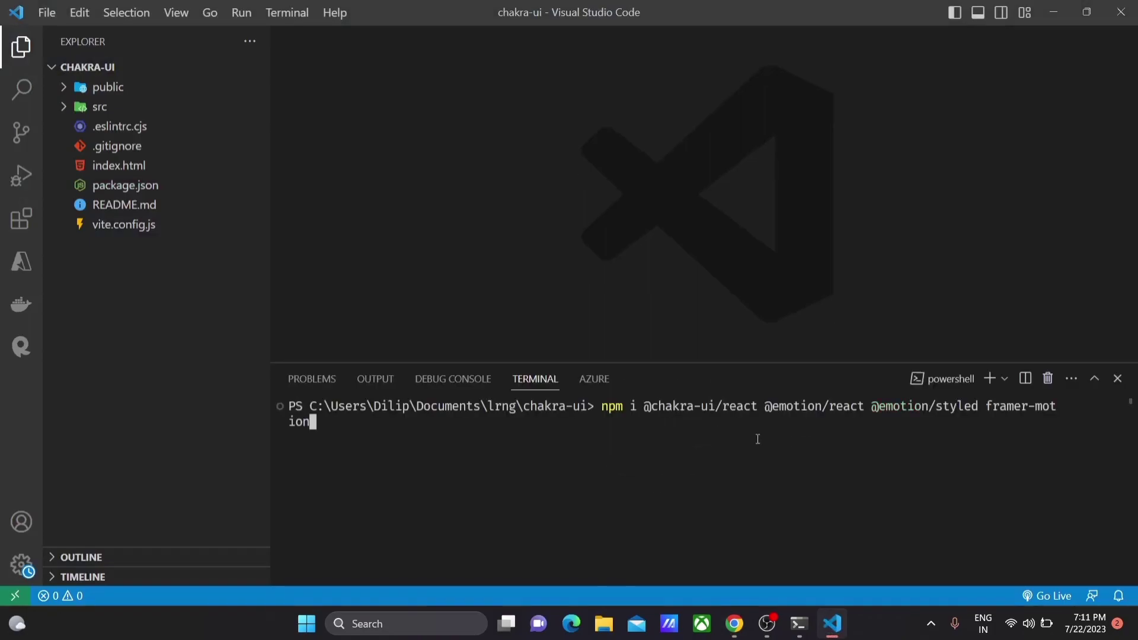
key(Return)
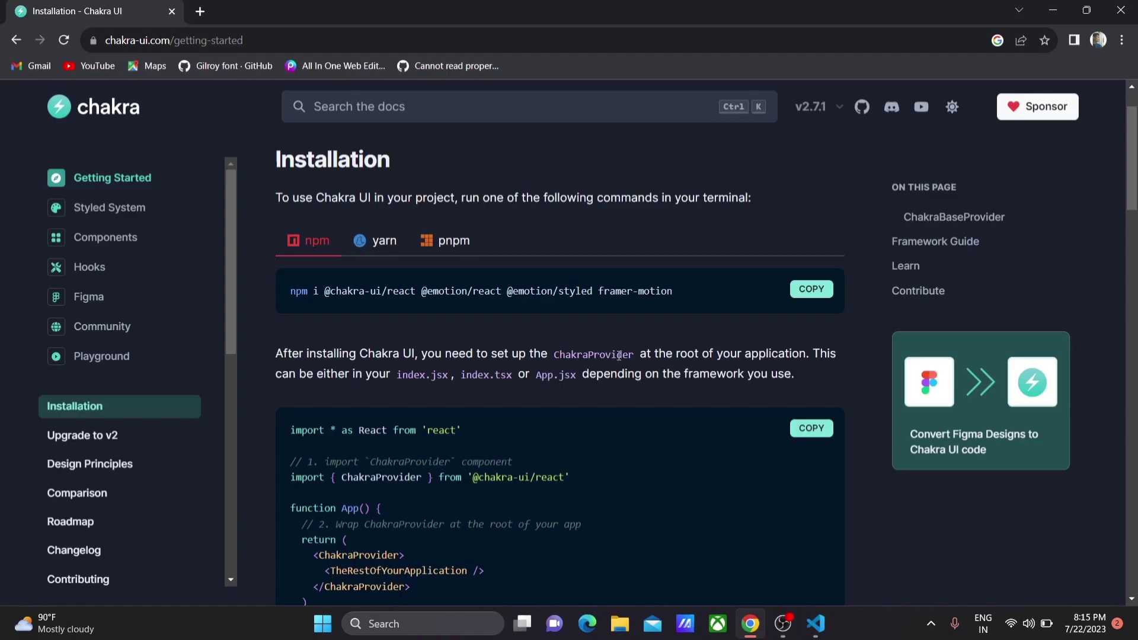
Open main.jsx and copy the ChakraProvider import line from the Chakra docs
drag(462, 375, 642, 376)
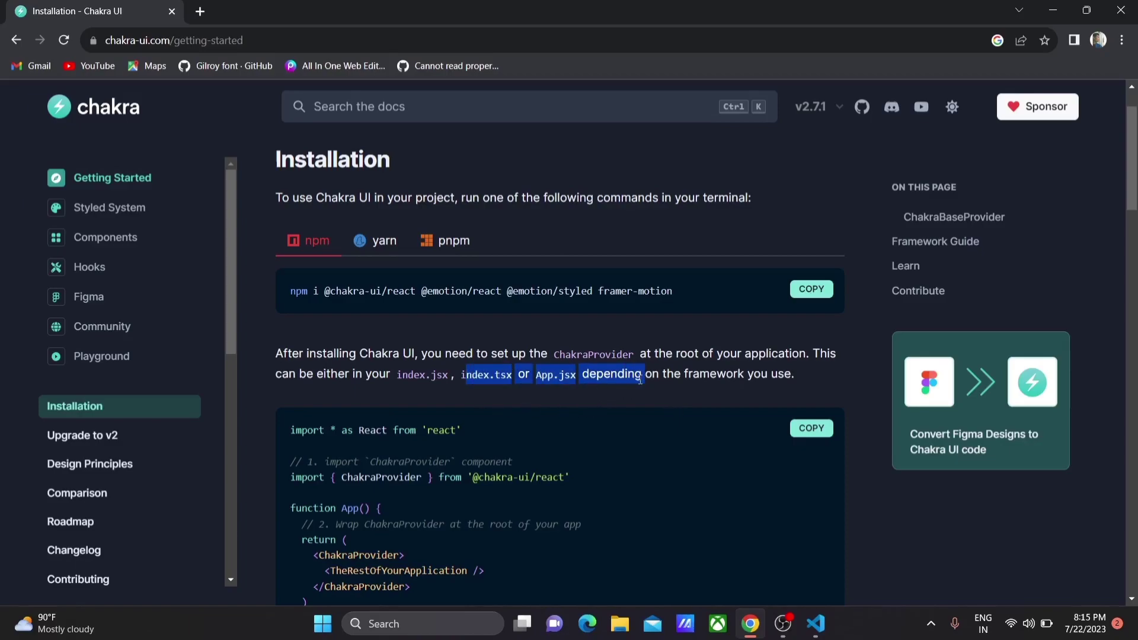
click(698, 374)
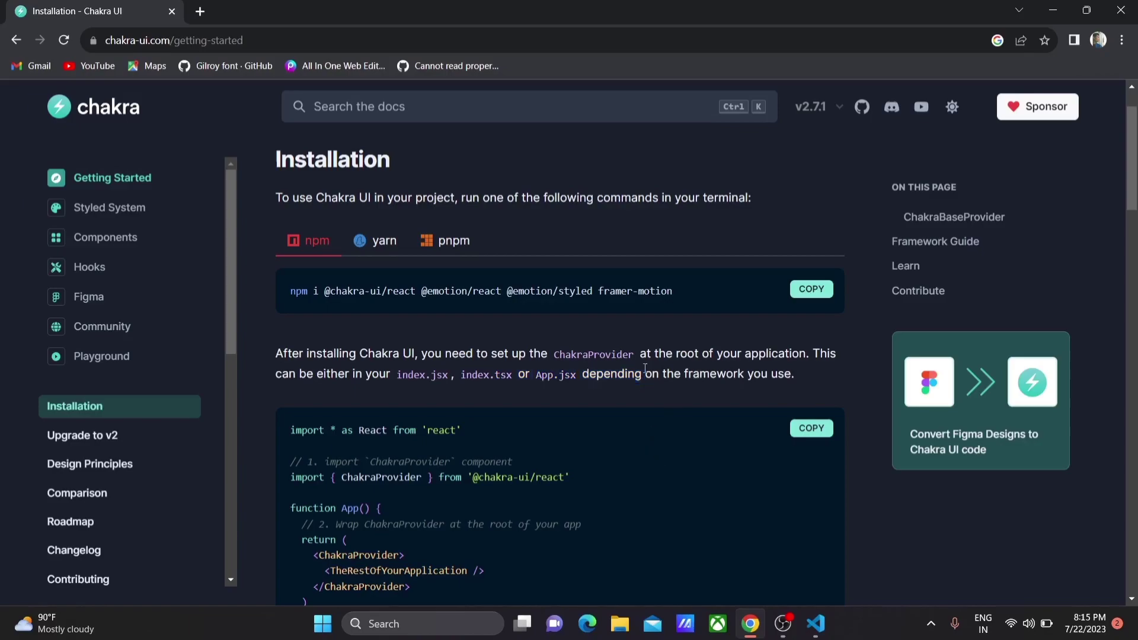
scroll(638, 365, down, 1)
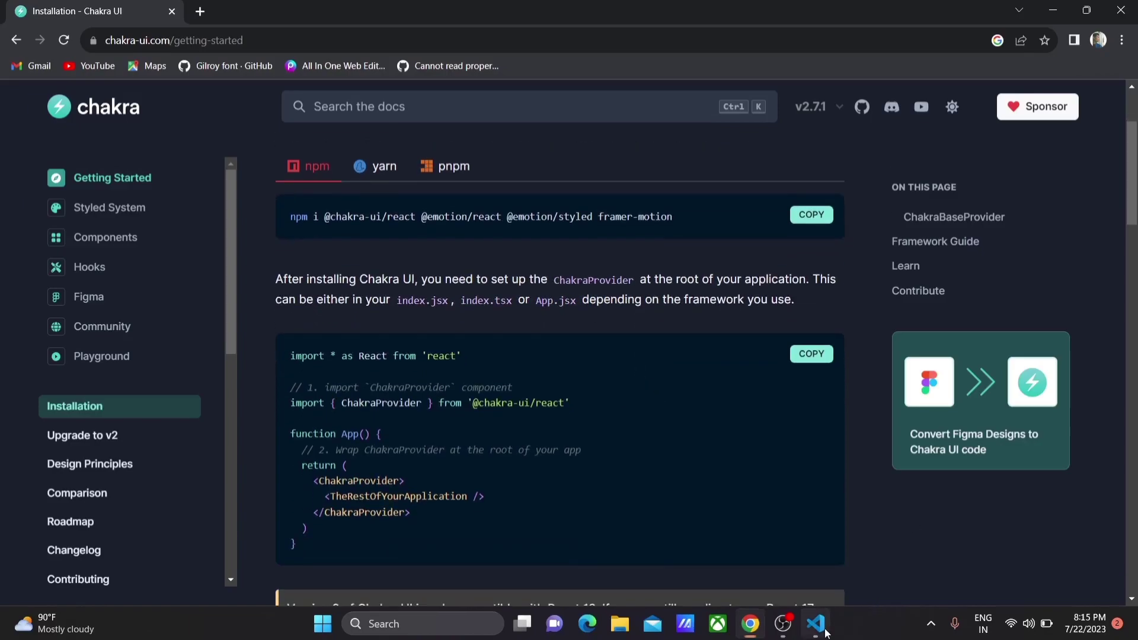
click(815, 624)
click(136, 206)
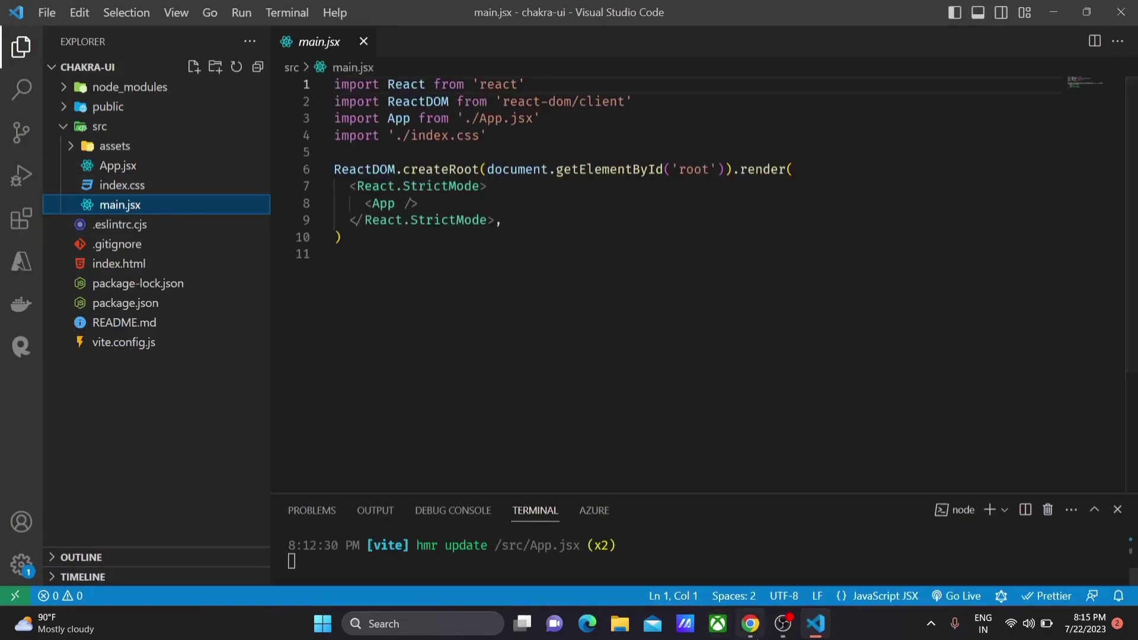
click(750, 624)
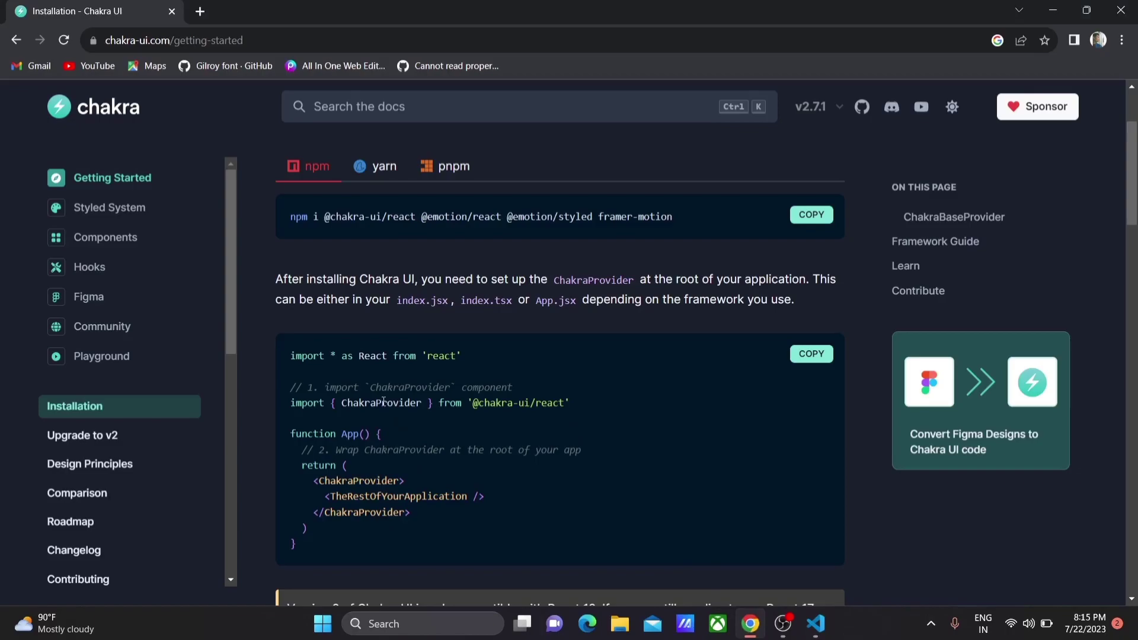
drag(291, 403, 571, 405)
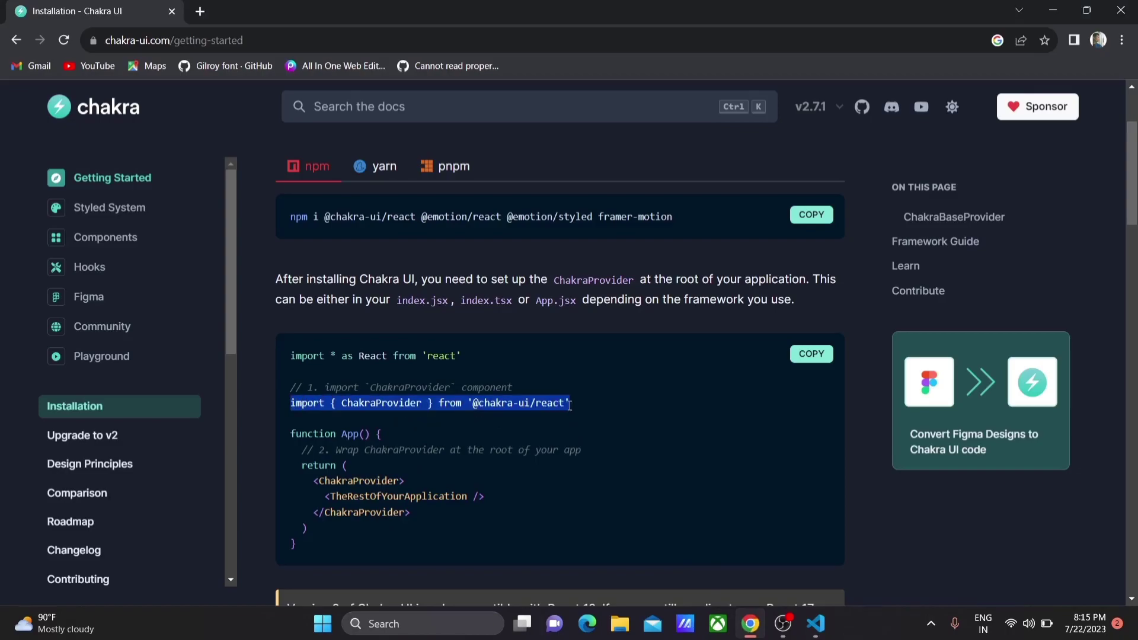
Add the ChakraProvider import to main.jsx, wrap App in ChakraProvider, and save
click(816, 624)
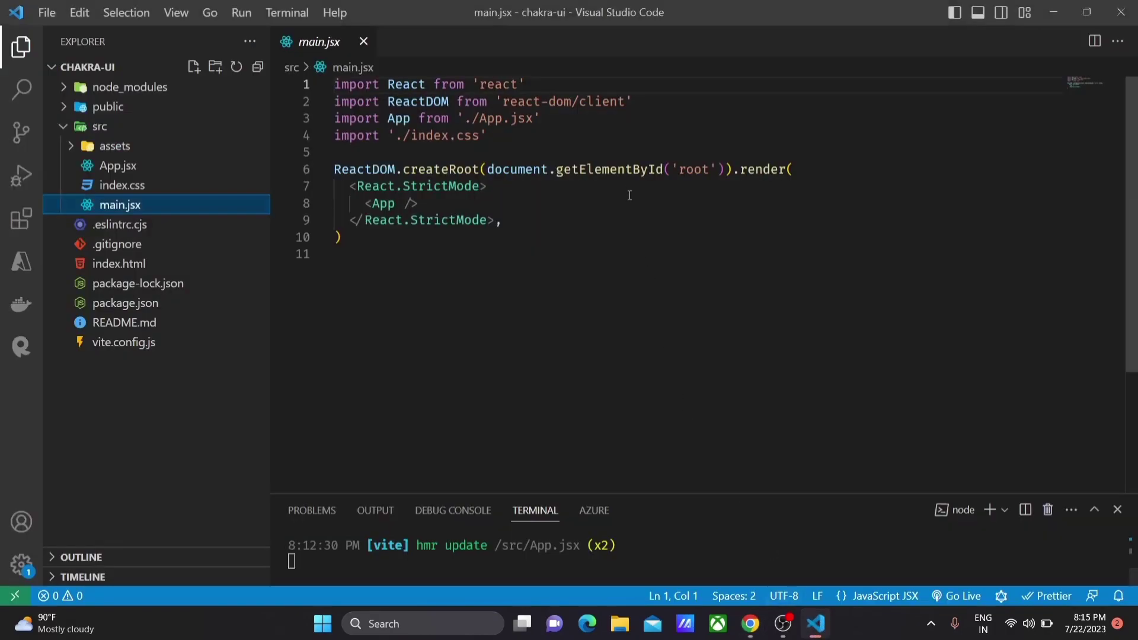
click(617, 137)
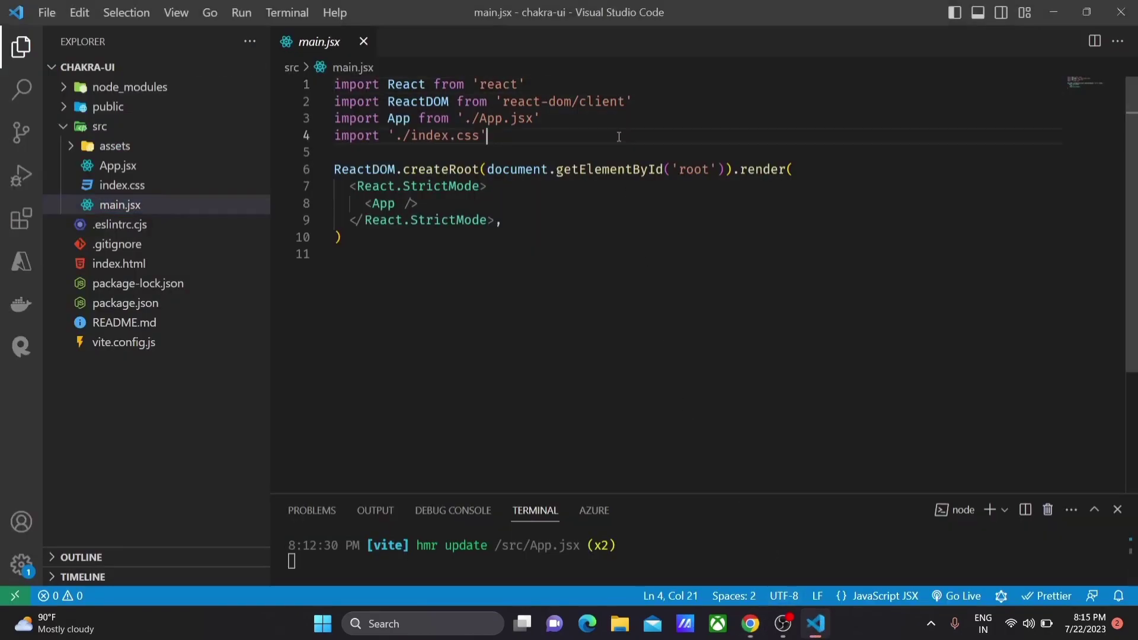
click(642, 101)
key(Return)
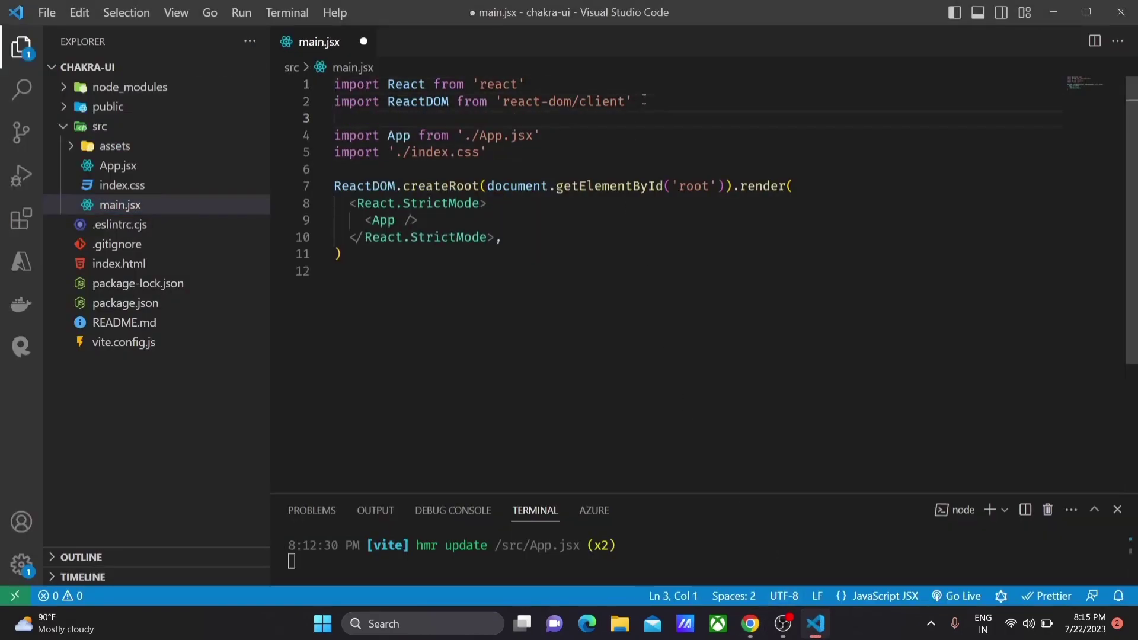
key(ctrl+v)
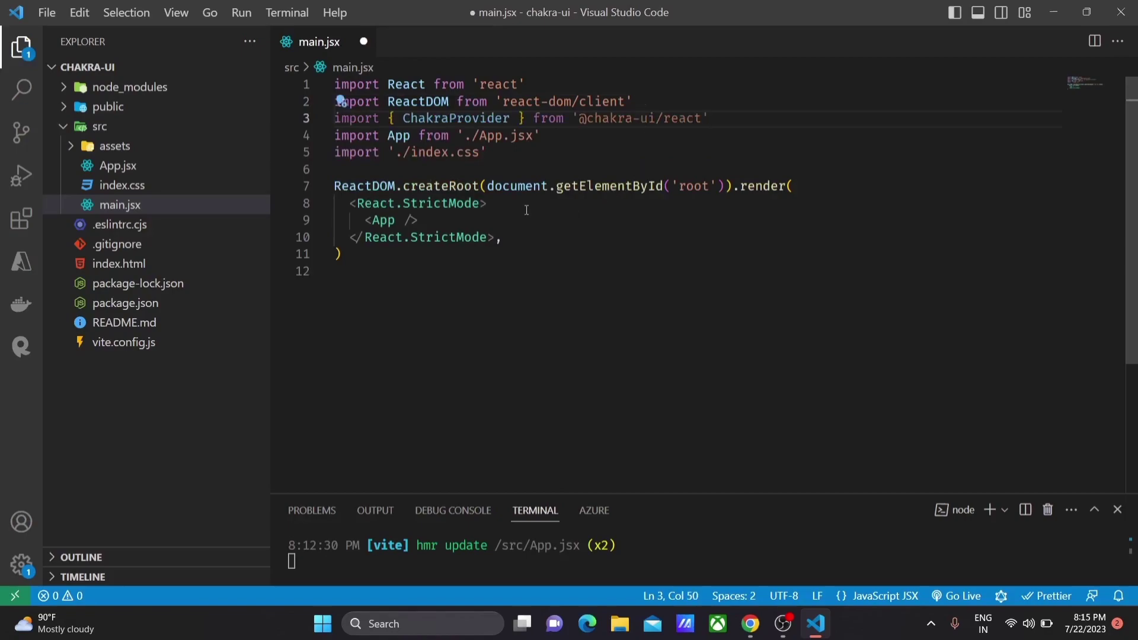
click(531, 204)
key(ctrl+v)
key(ctrl+s)
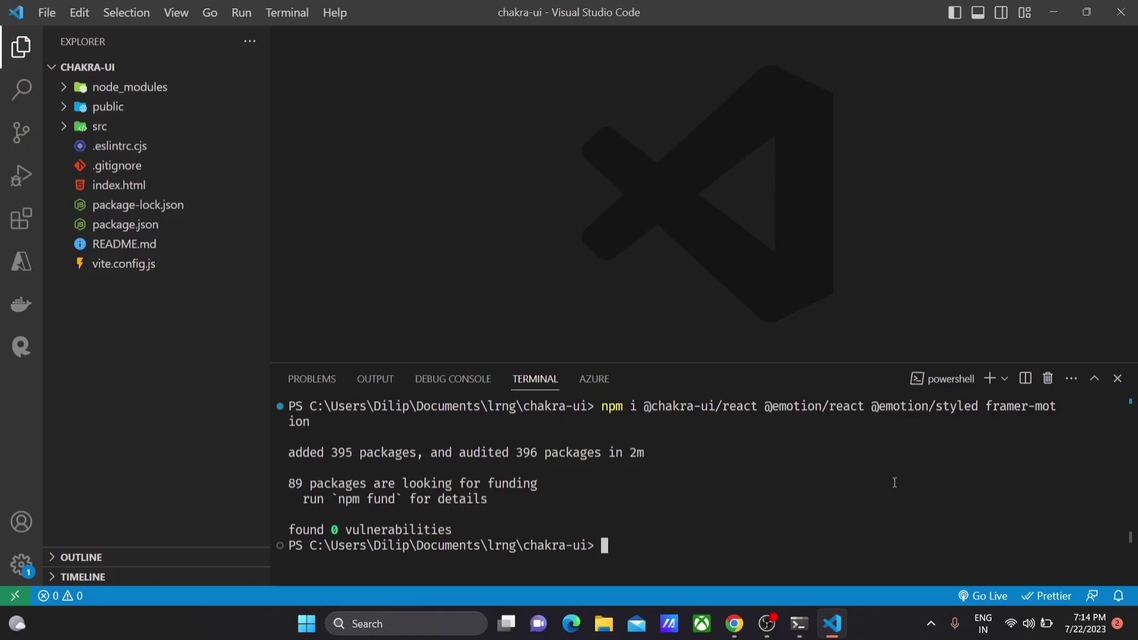
text(npm r)
text(un dev)
Run 'npm run dev' in the integrated terminal to serve the Vite + React page
key(Return)
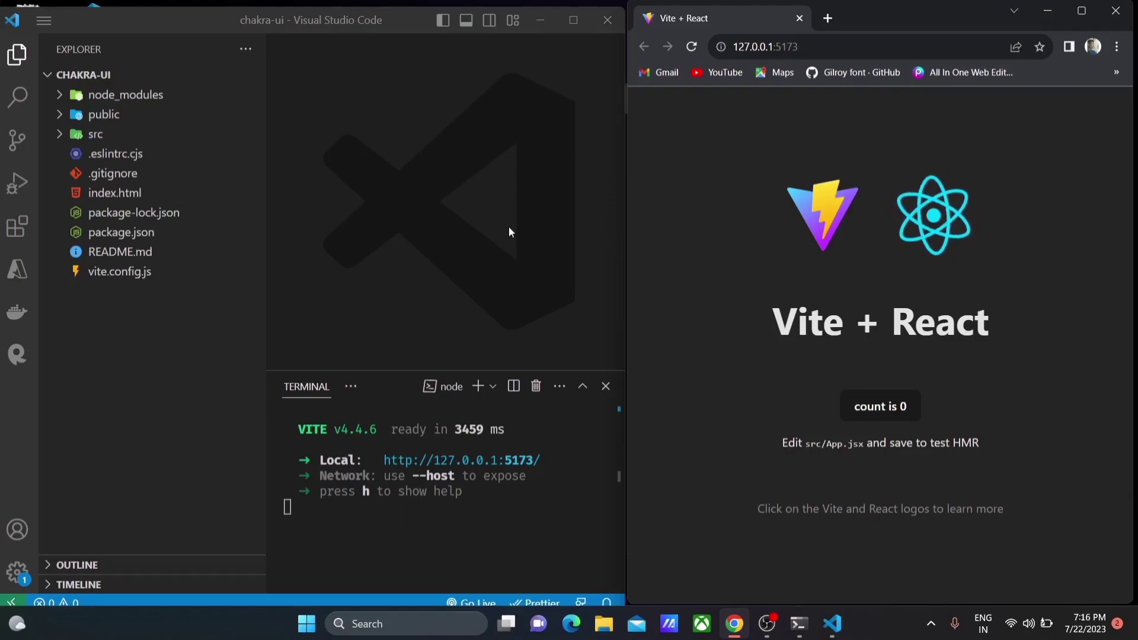
Open src/App.jsx and delete all of its starter code
click(100, 134)
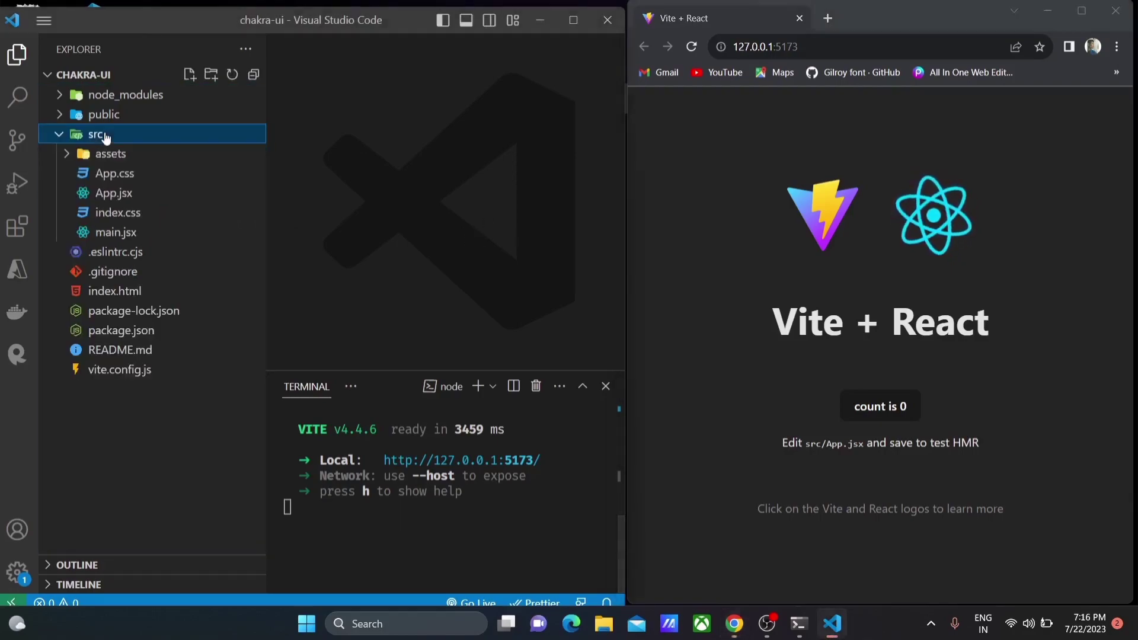
click(111, 194)
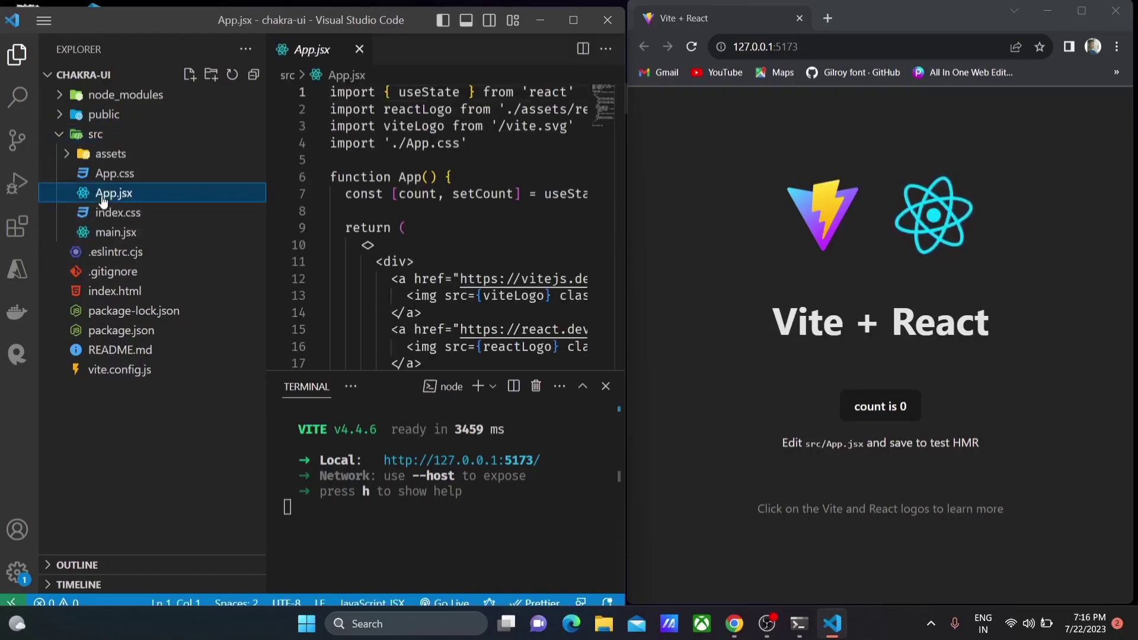
click(485, 170)
key(ctrl+a)
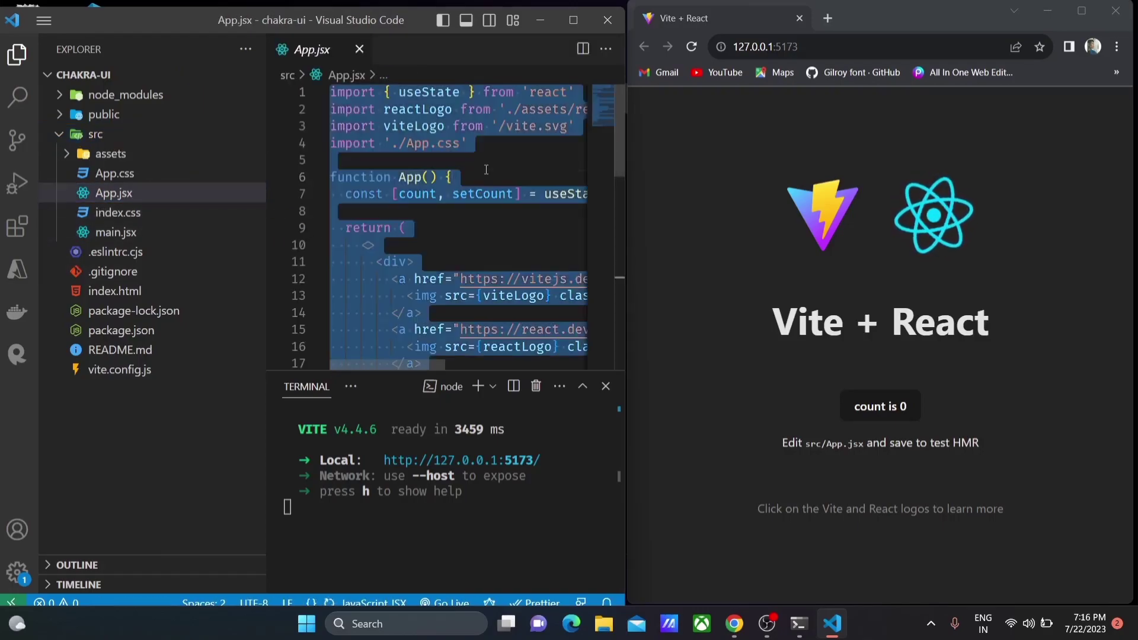
key(BackSpace)
Write an rafce App component returning <h1>Hello World</h1> and save it
drag(481, 370, 480, 501)
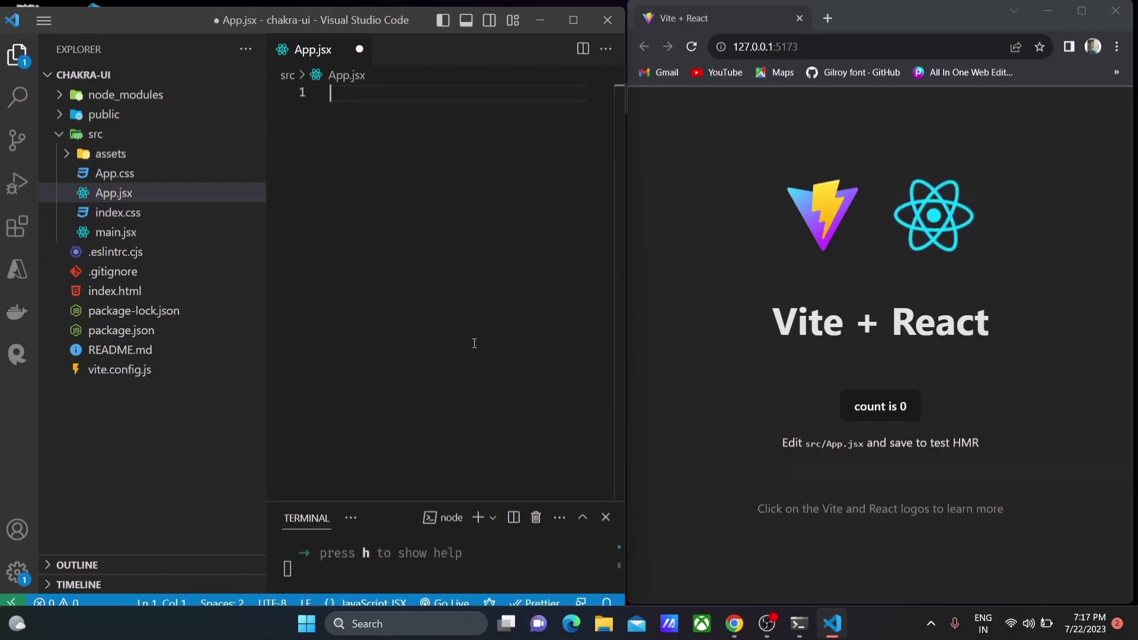
text(ra)
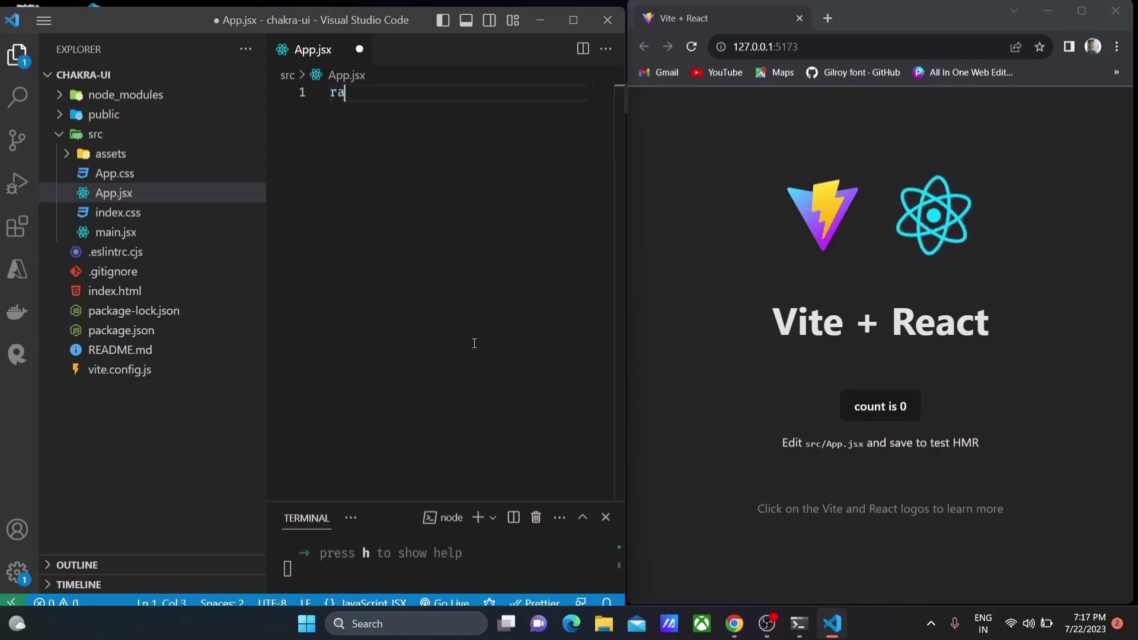
text(fce)
key(Return)
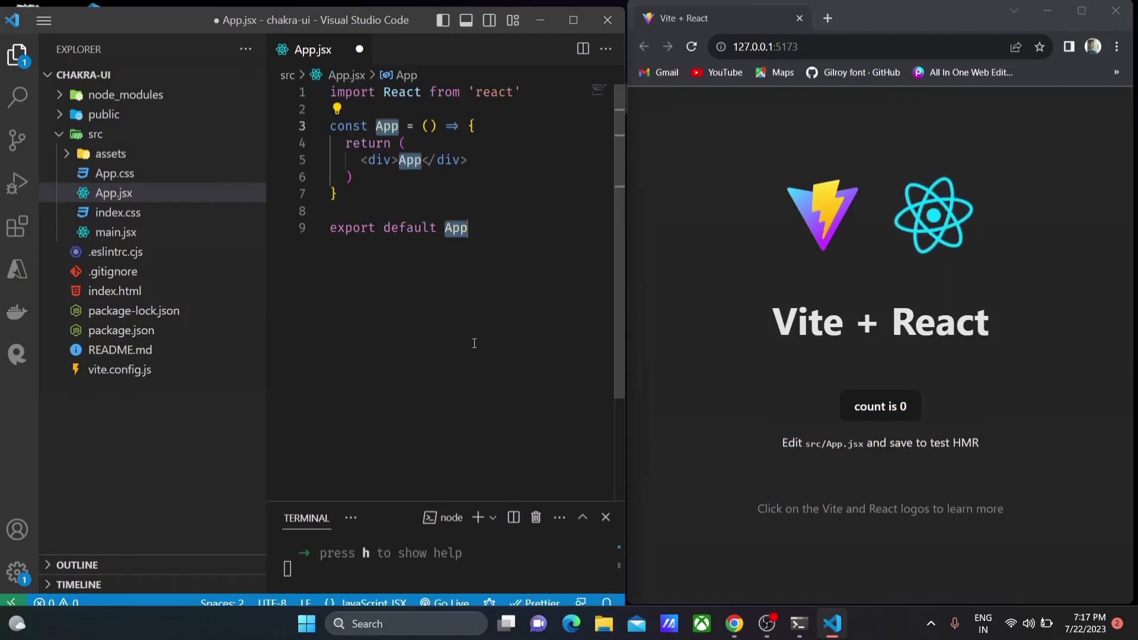
key(Escape)
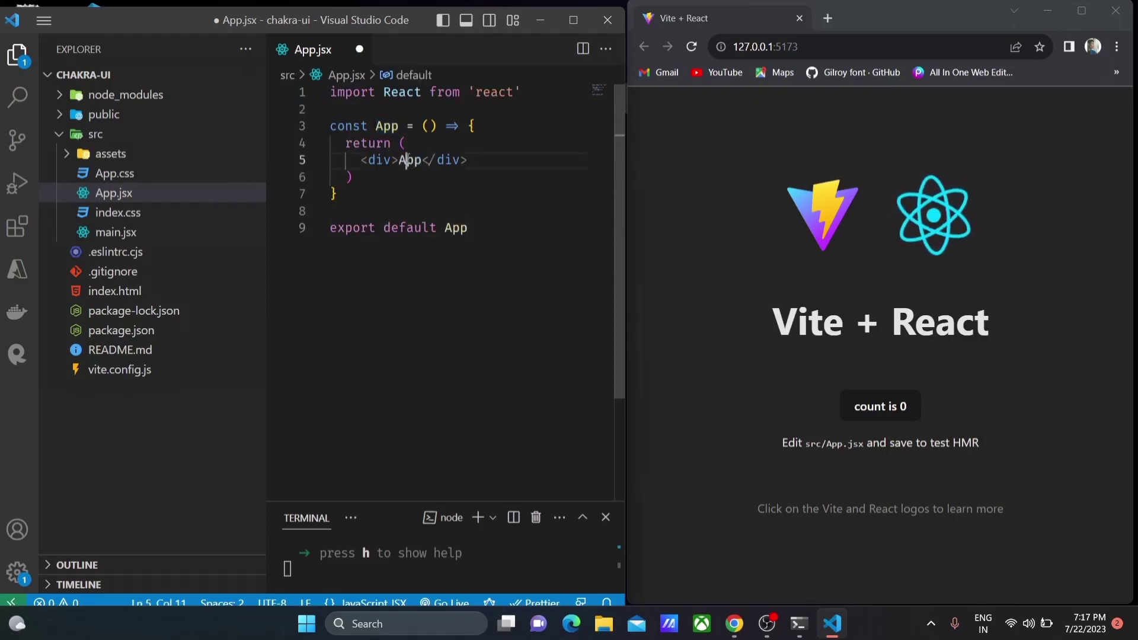
double_click(409, 160)
key(BackSpace)
key(Return)
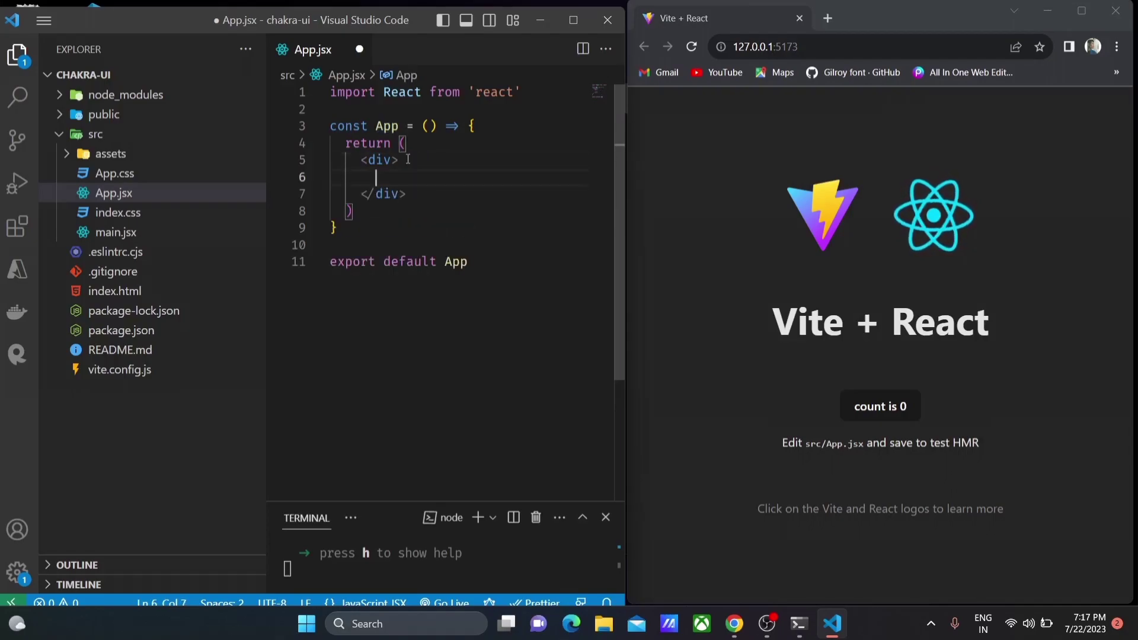
text(h1)
key(Tab)
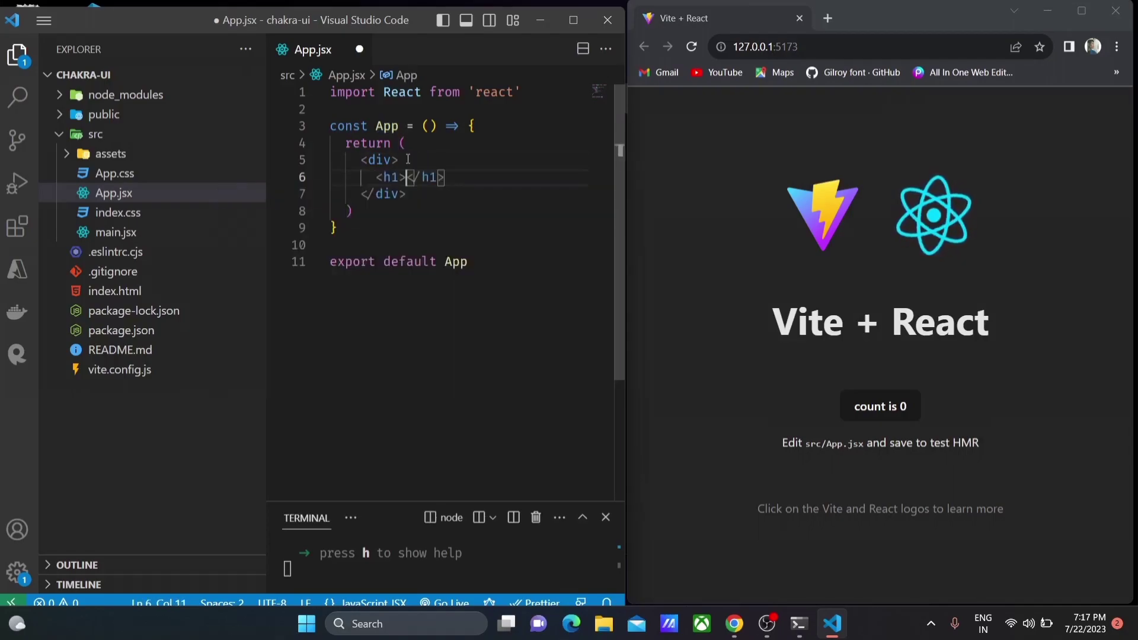
text(Hello )
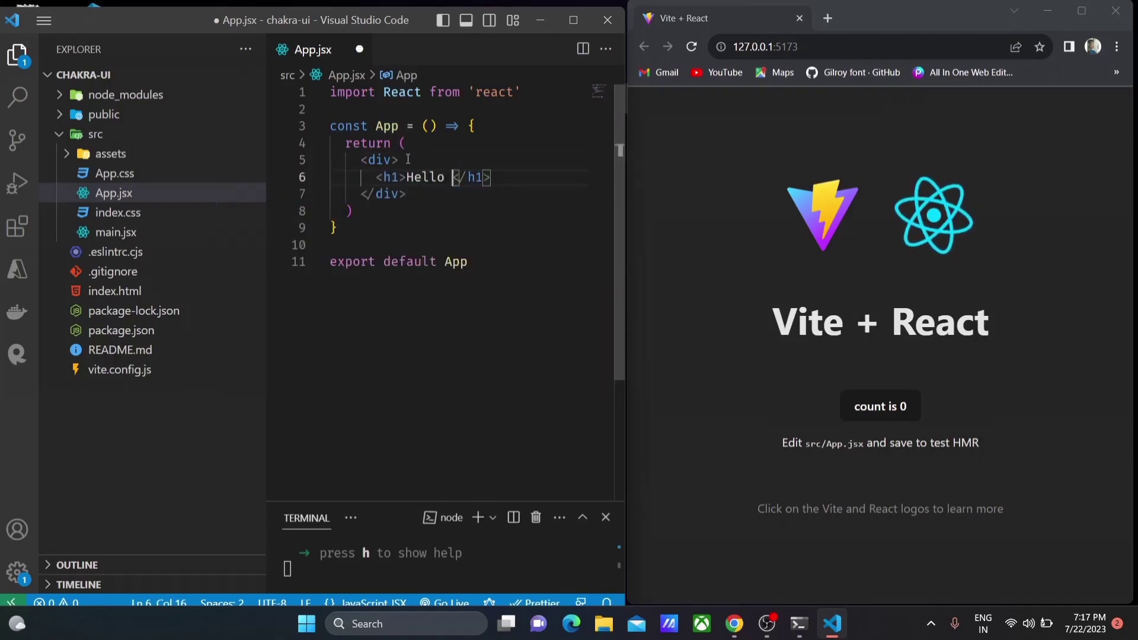
text(W)
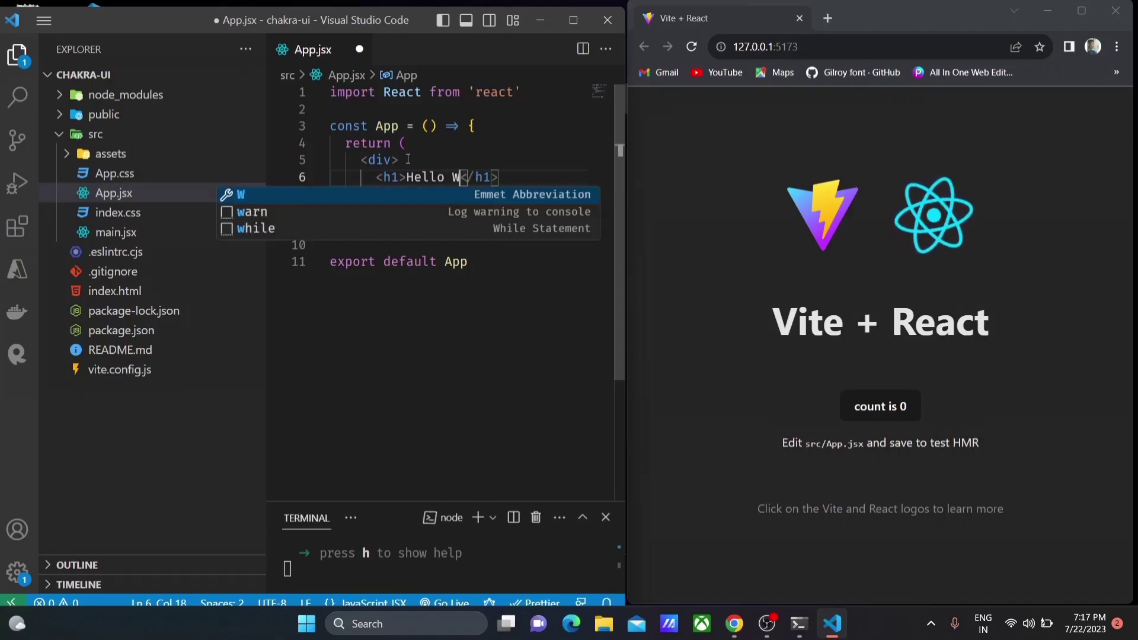
text(orld)
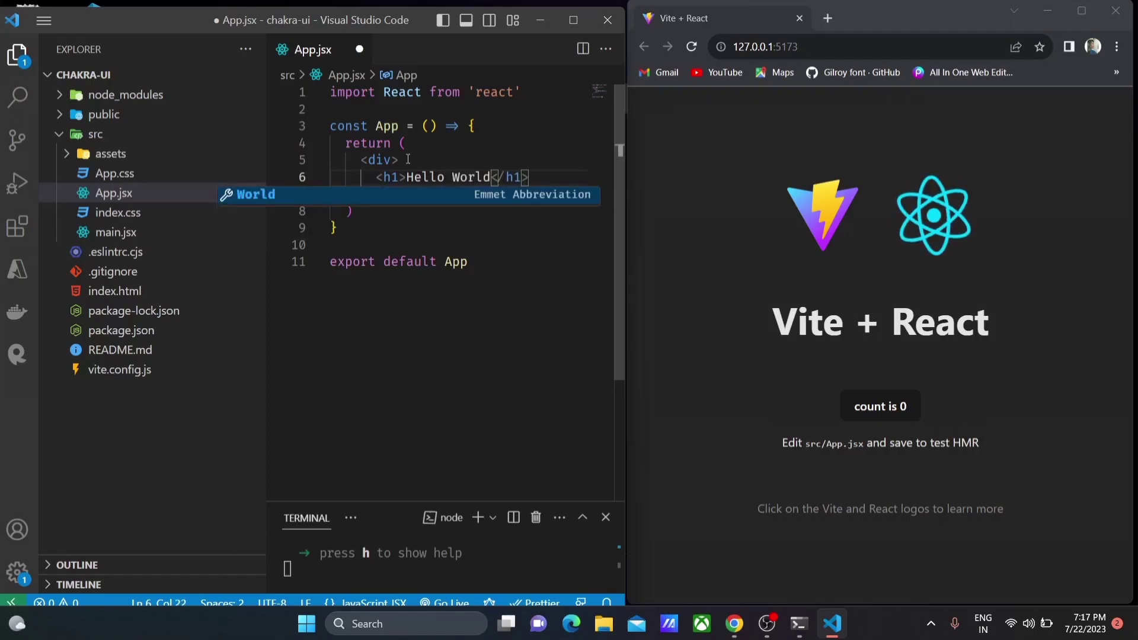
key(ctrl+s)
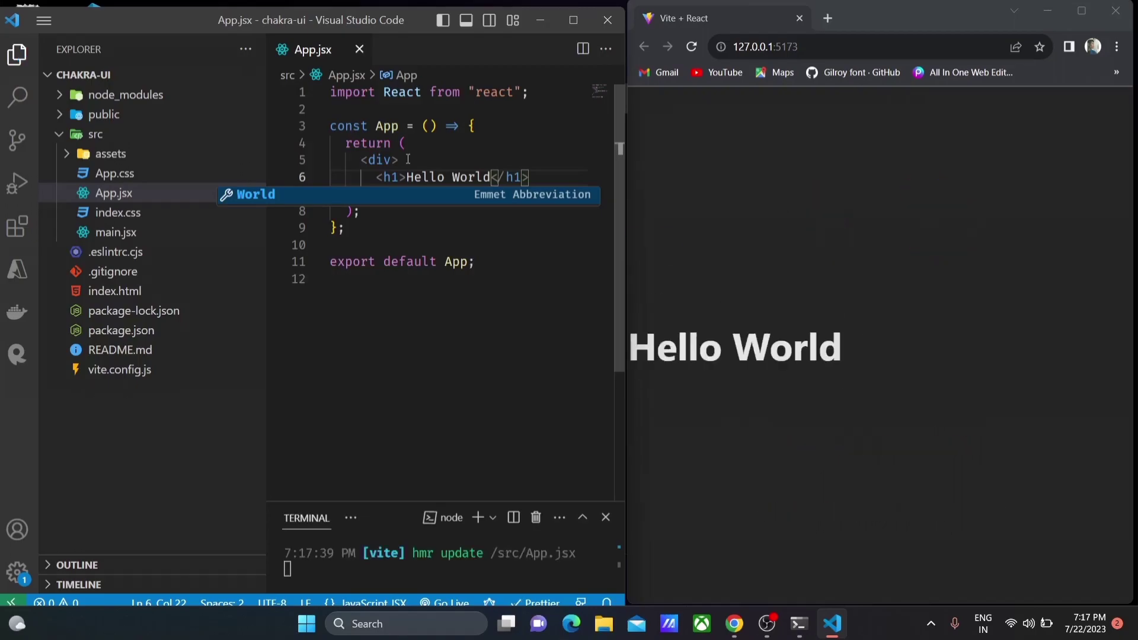
Delete src/App.css from the Explorer, moving it to the Recycle Bin
click(754, 267)
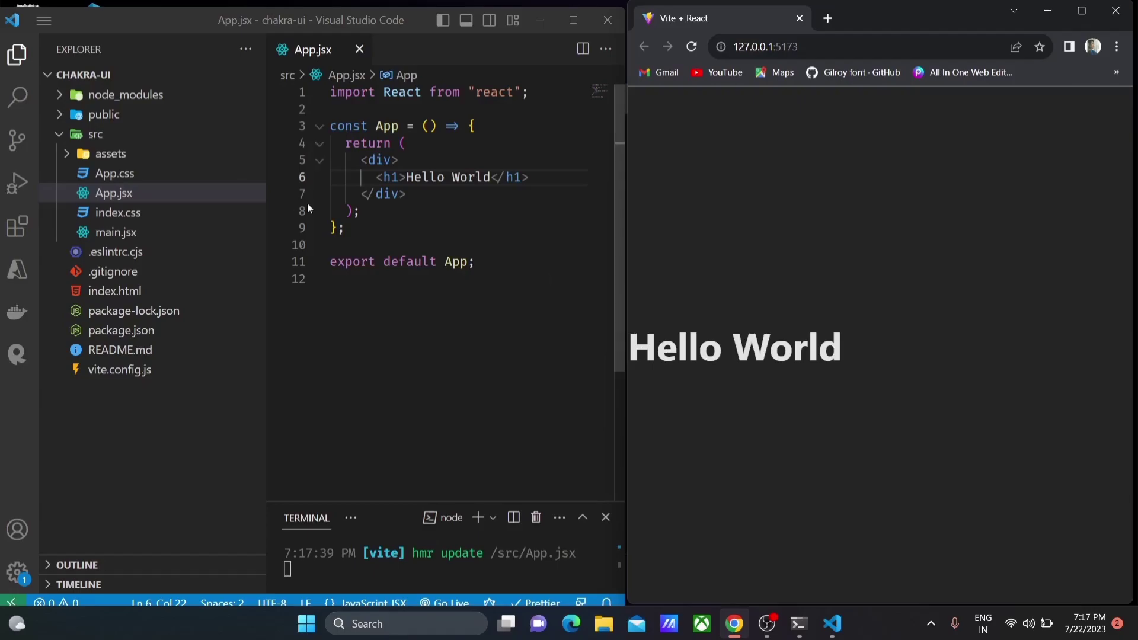
click(105, 174)
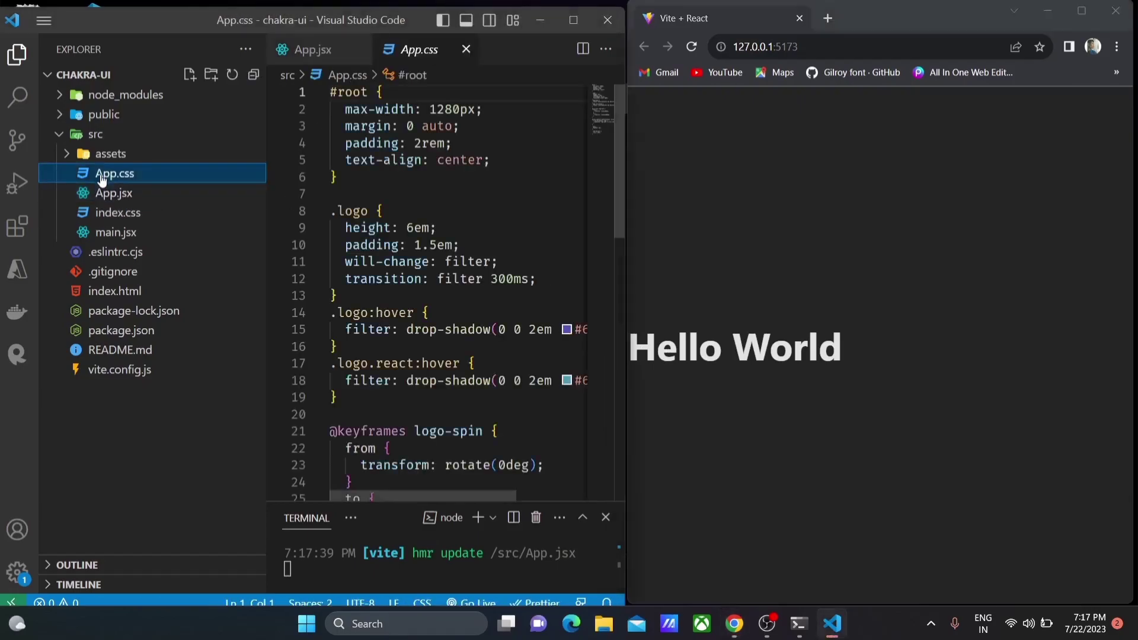
right_click(101, 174)
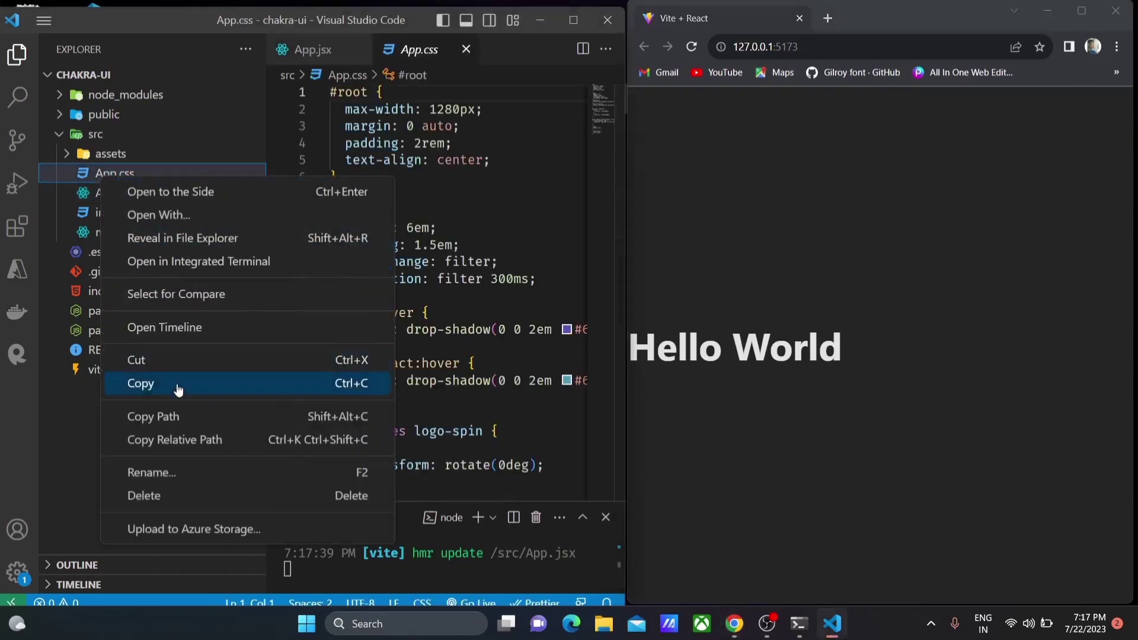
click(156, 495)
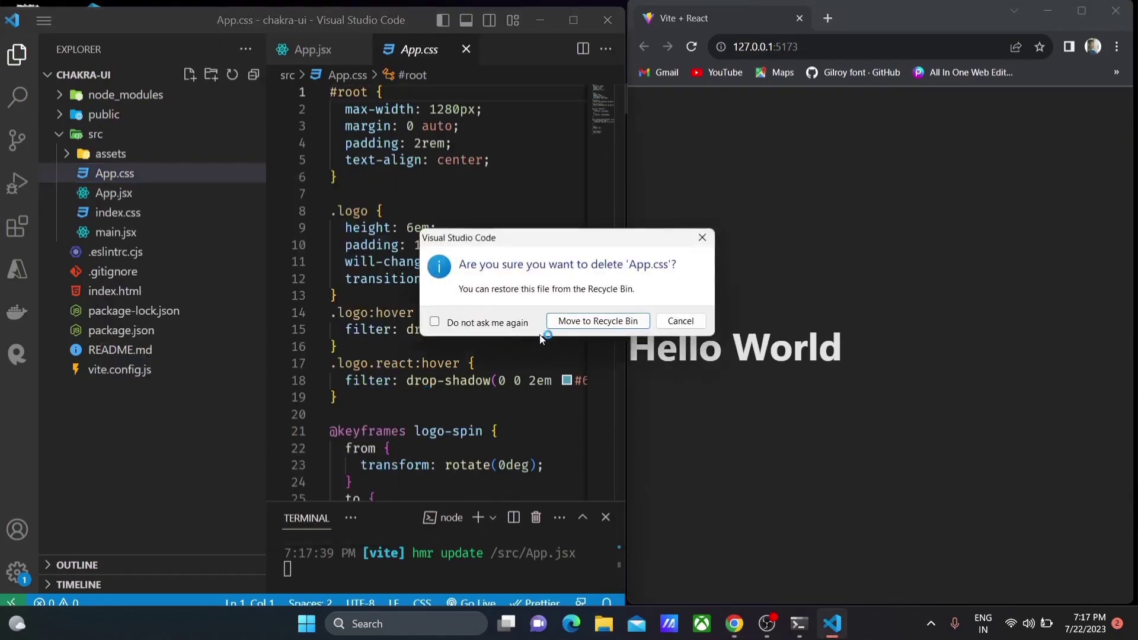
click(570, 324)
click(428, 368)
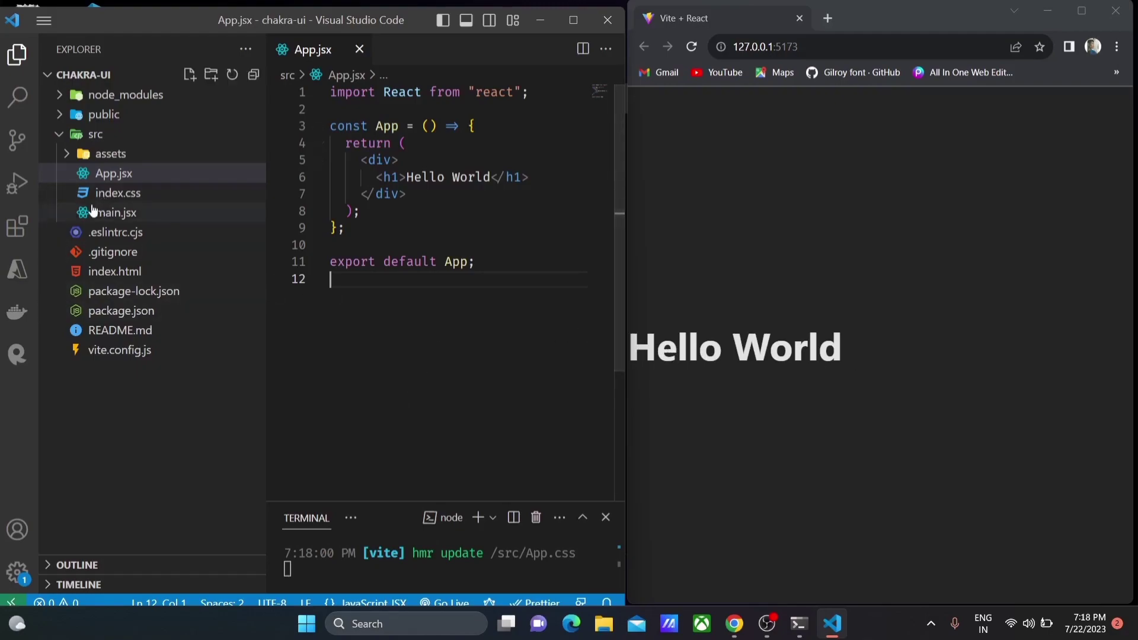
Remove every style from src/index.css and save the empty file
click(125, 196)
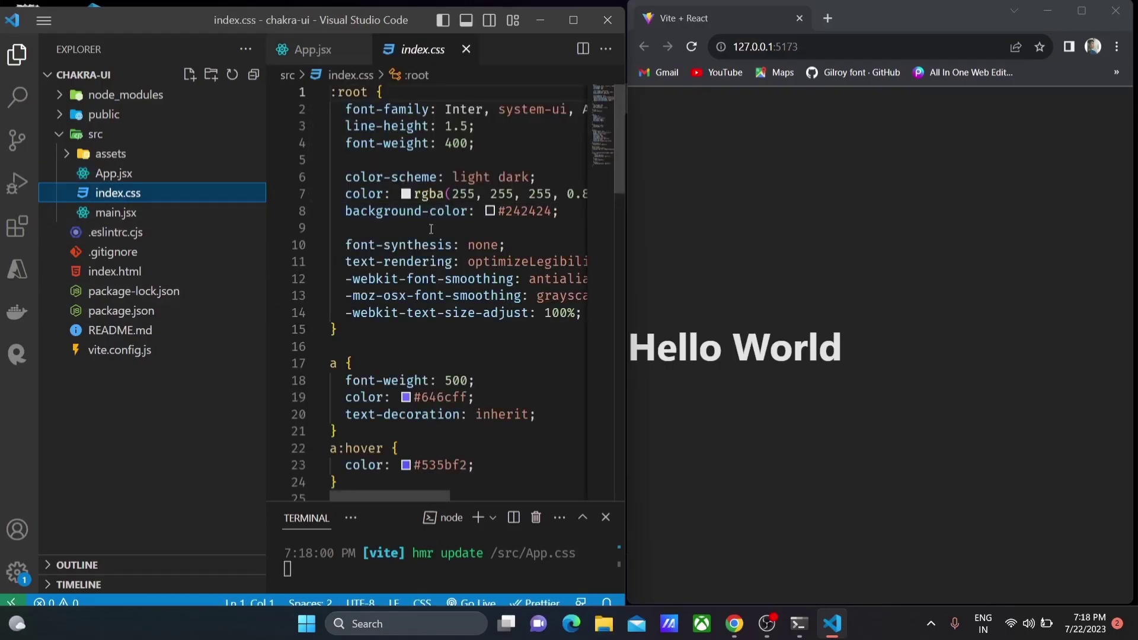
click(430, 230)
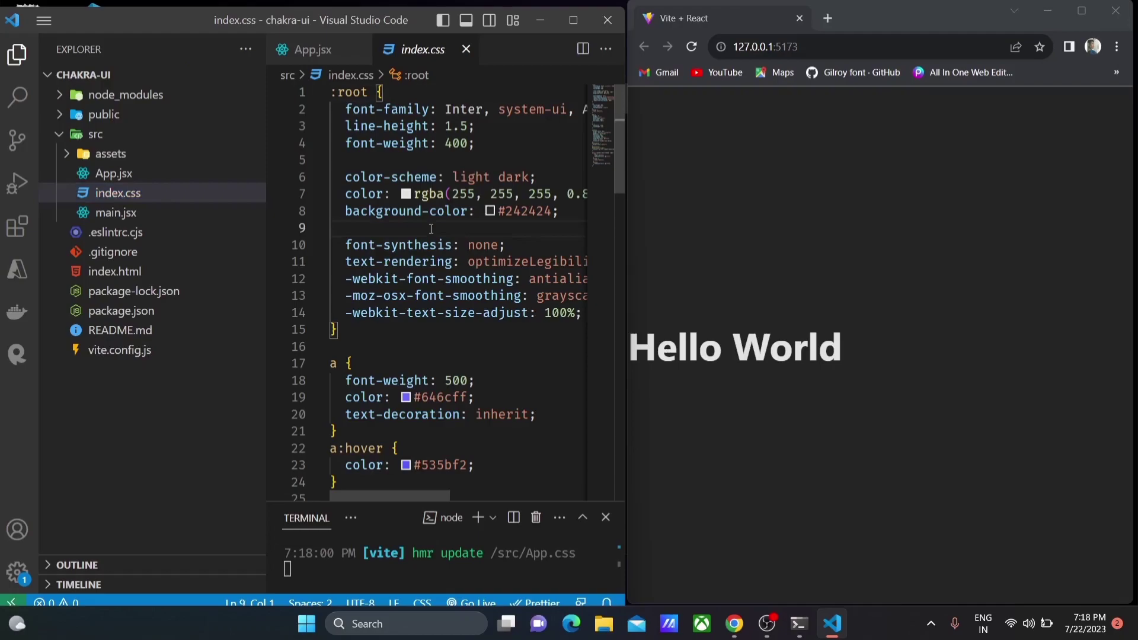
key(ctrl+a)
key(BackSpace)
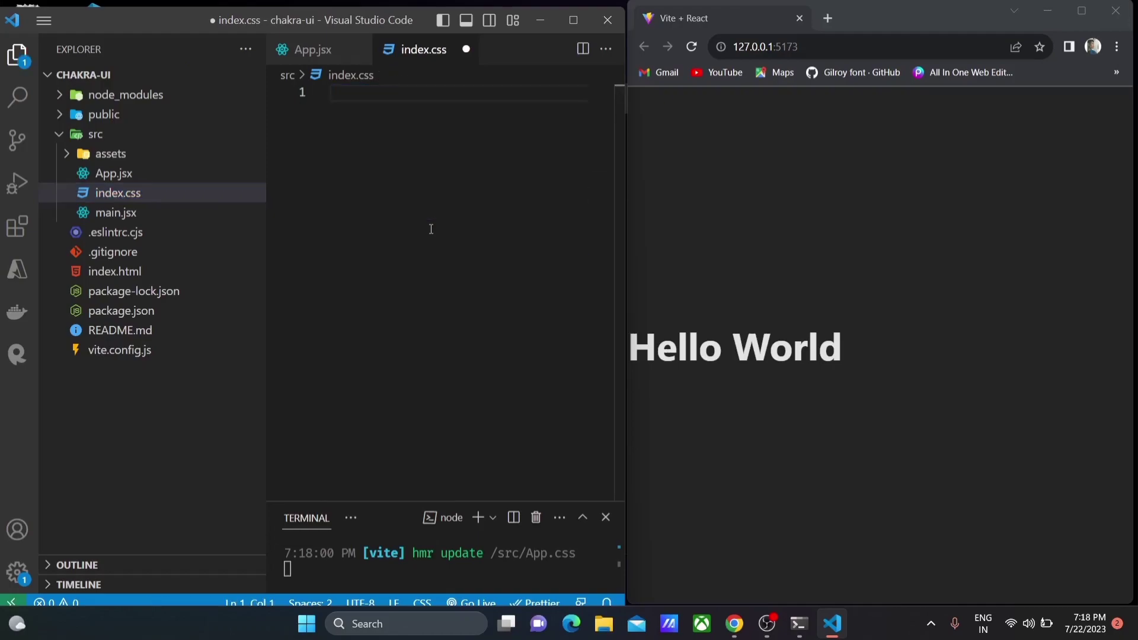
key(ctrl+s)
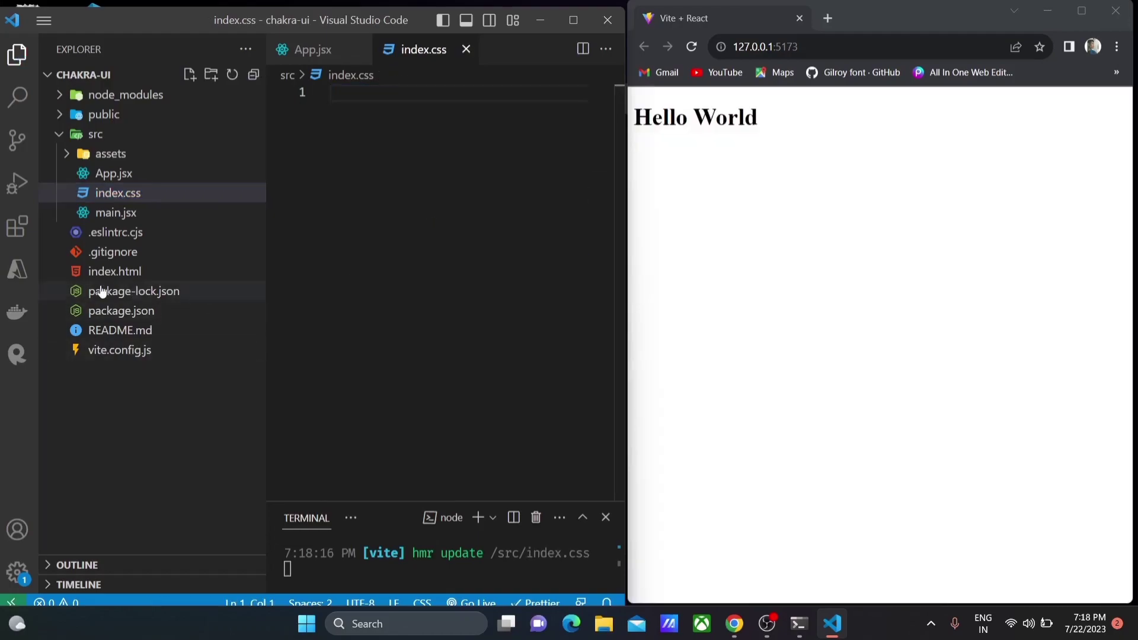